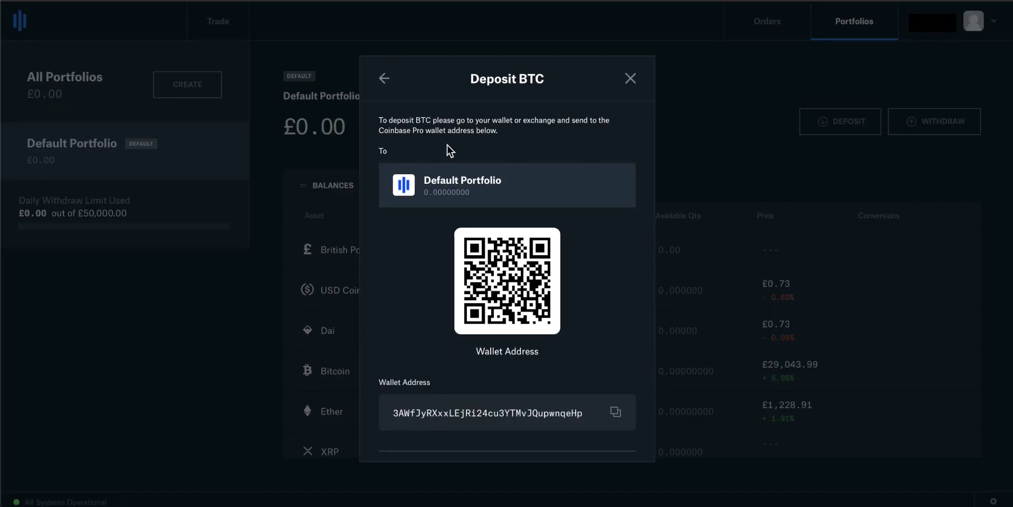
{"action": "left_click", "coordinate": [394, 92]}
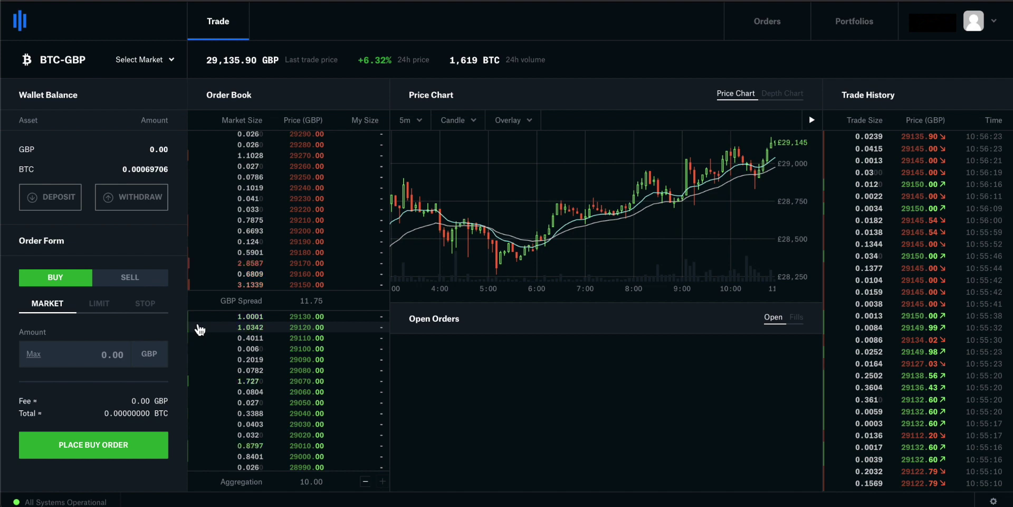
Lower the order book's price aggregation to 0.50, and raise it again by four levels.
{"action": "left_click", "coordinate": [365, 481]}
{"action": "left_click", "coordinate": [364, 481]}
{"action": "left_click", "coordinate": [367, 481]}
{"action": "left_click", "coordinate": [367, 482]}
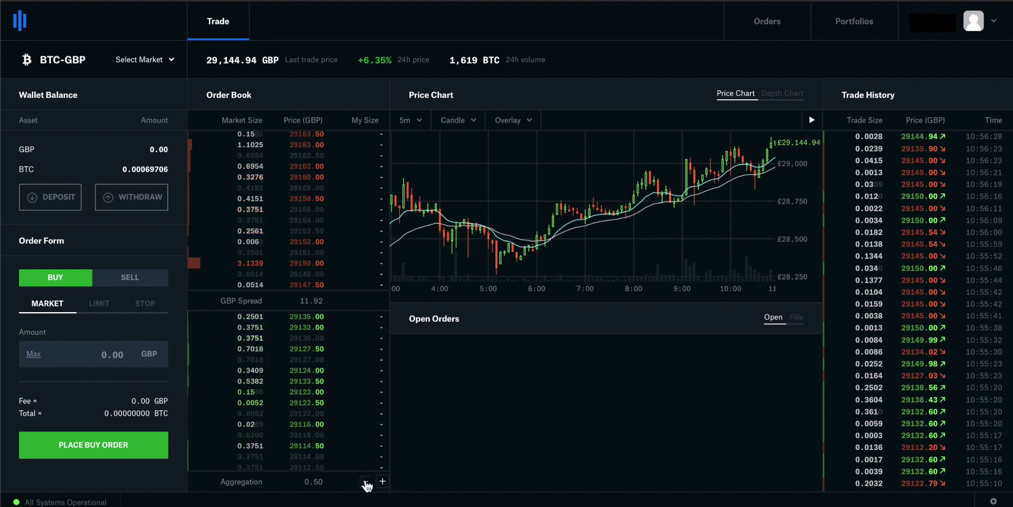
{"action": "left_click", "coordinate": [383, 481]}
{"action": "left_click", "coordinate": [384, 482]}
{"action": "left_click", "coordinate": [384, 481]}
{"action": "left_click", "coordinate": [384, 481]}
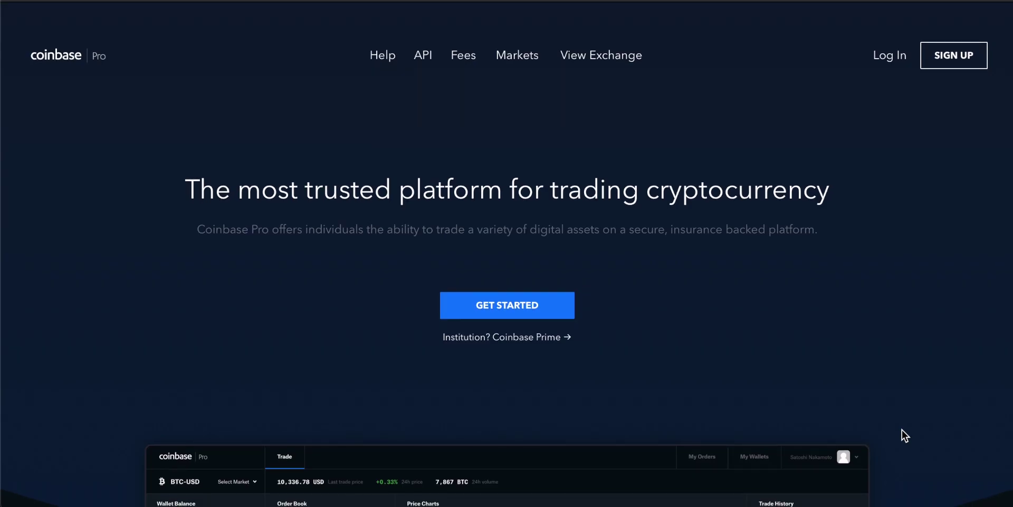
Look over the Coinbase Pro home page and log in with the saved account email and password.
{"action": "scroll", "coordinate": [905, 436], "scroll_direction": "down", "scroll_amount": 5}
{"action": "scroll", "coordinate": [902, 430], "scroll_direction": "down", "scroll_amount": 2}
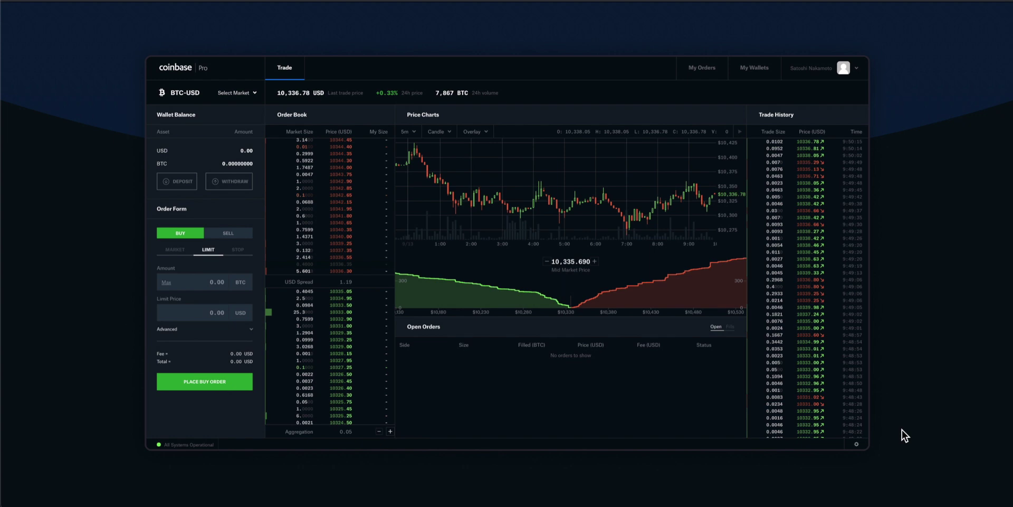
{"action": "scroll", "coordinate": [902, 430], "scroll_direction": "up", "scroll_amount": 7}
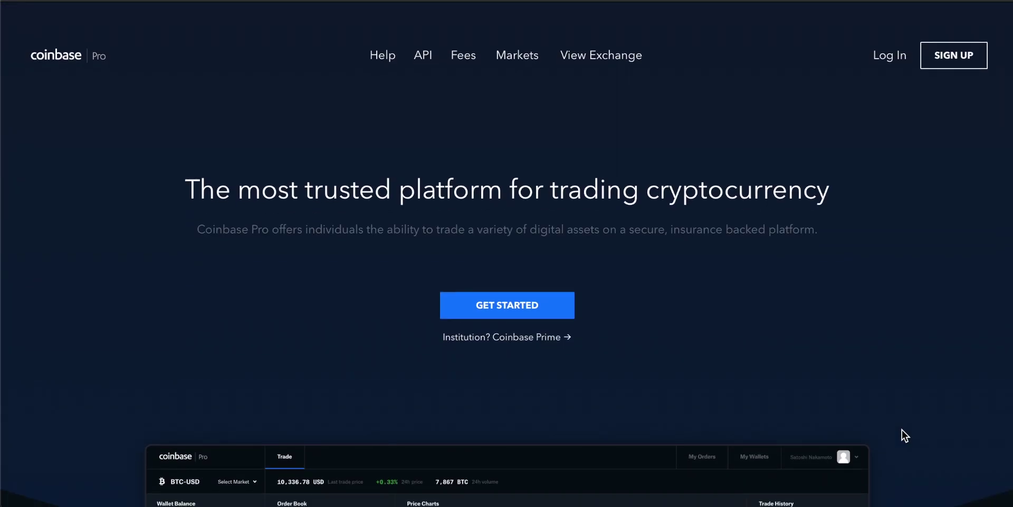
{"action": "left_click", "coordinate": [891, 64]}
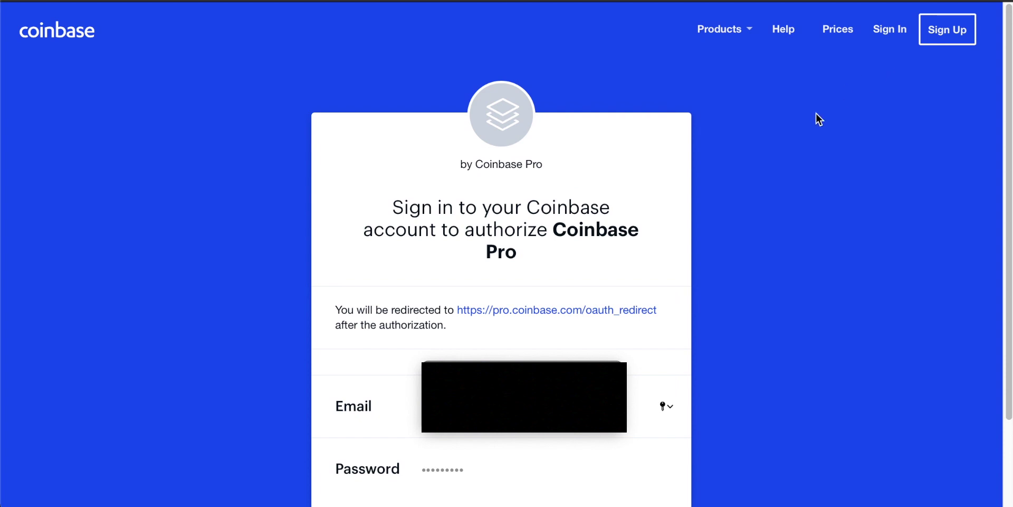
{"action": "scroll", "coordinate": [816, 113], "scroll_direction": "down", "scroll_amount": 2}
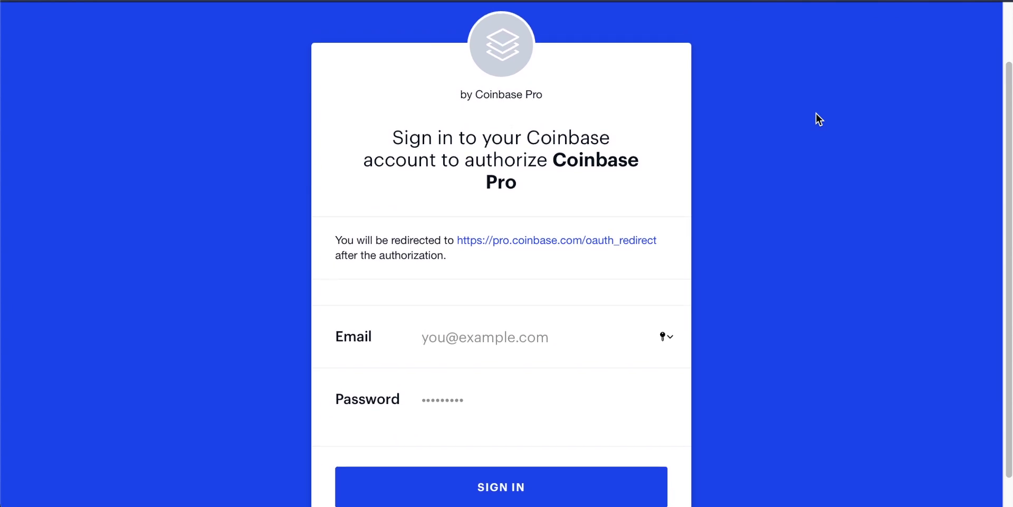
{"action": "left_click", "coordinate": [669, 338]}
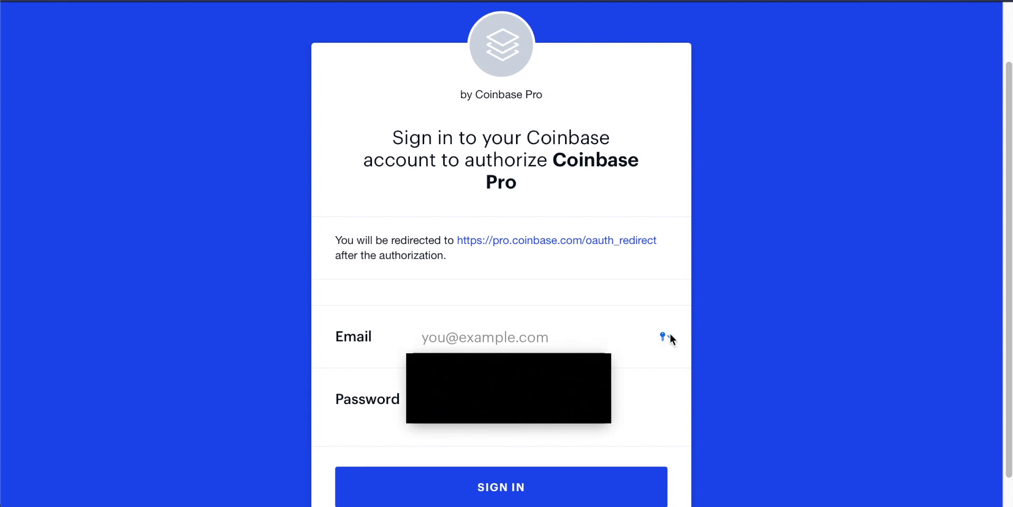
{"action": "key", "text": "Down"}
{"action": "key", "text": "Return"}
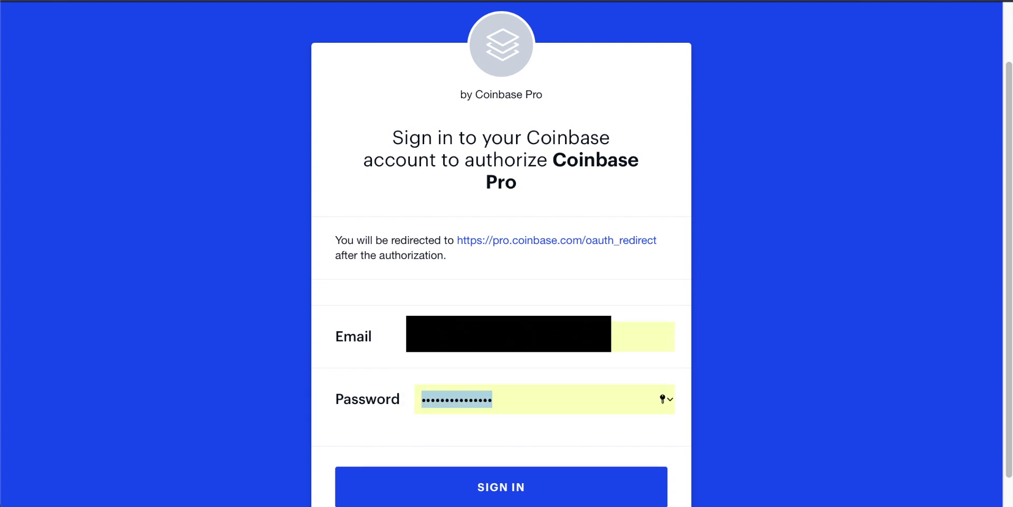
{"action": "key", "text": "Return"}
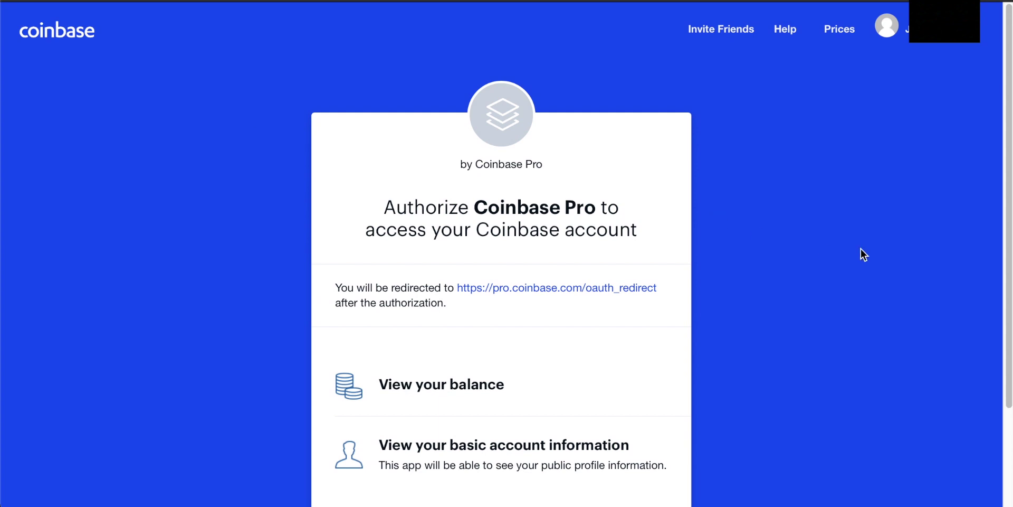
Review the requested permissions and authorize Coinbase Pro to access the Coinbase account.
{"action": "scroll", "coordinate": [861, 248], "scroll_direction": "down", "scroll_amount": 2}
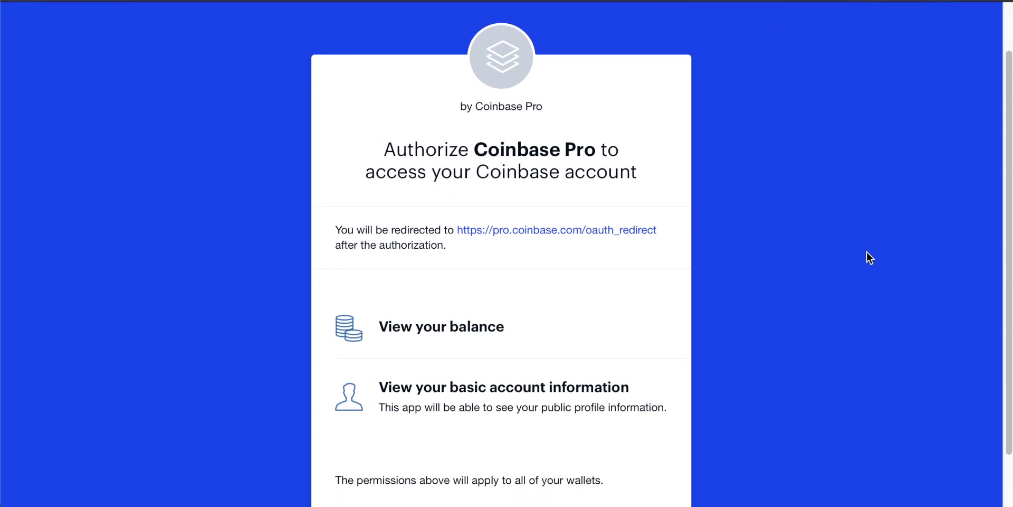
{"action": "scroll", "coordinate": [867, 252], "scroll_direction": "down", "scroll_amount": 2}
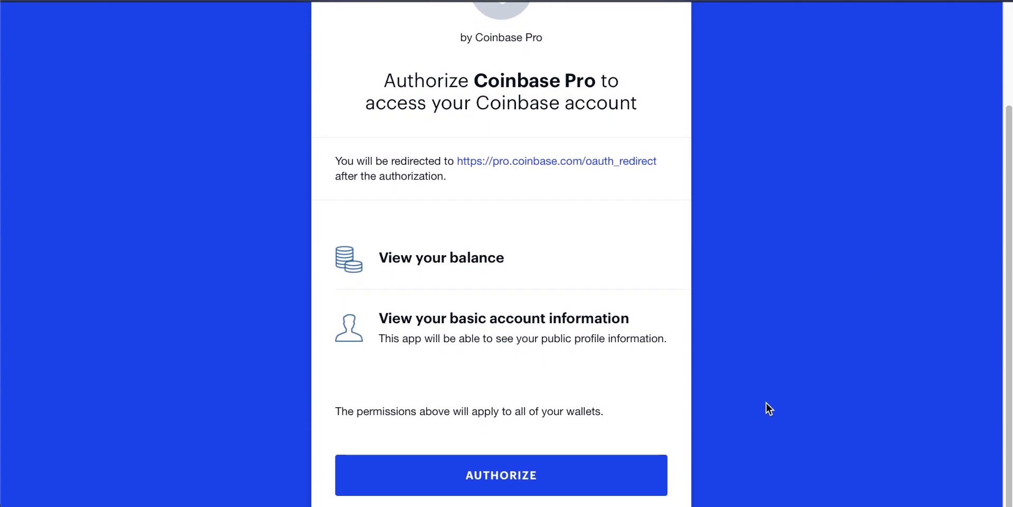
{"action": "left_click", "coordinate": [530, 482]}
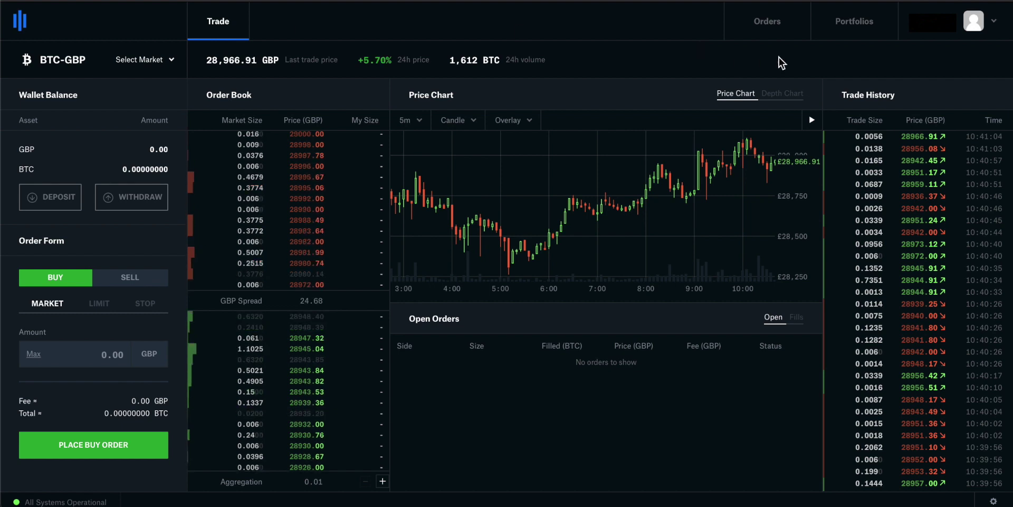
Open the profile's banking settings and view the account types that can be linked, without adding one.
{"action": "left_click", "coordinate": [995, 21]}
{"action": "left_click", "coordinate": [928, 57]}
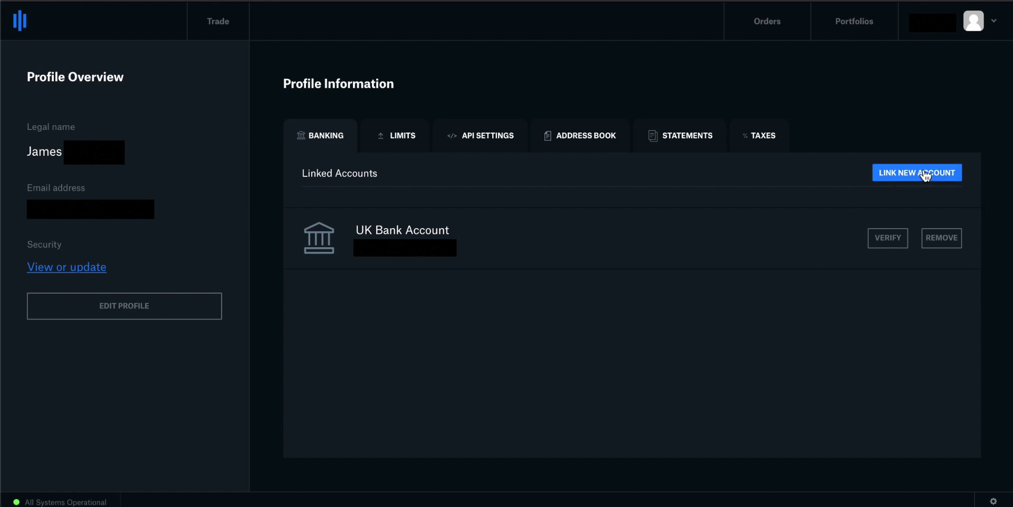
{"action": "left_click", "coordinate": [902, 180]}
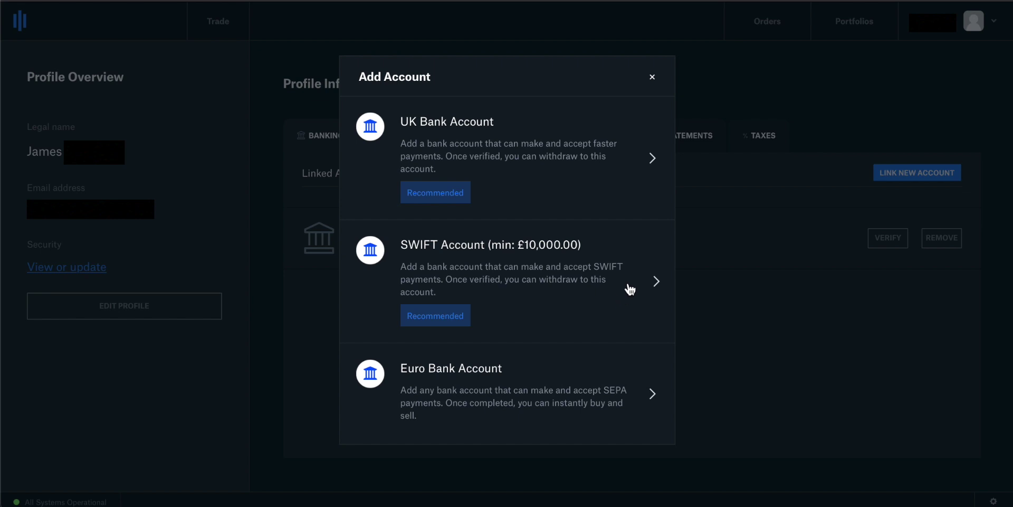
{"action": "left_click", "coordinate": [712, 283]}
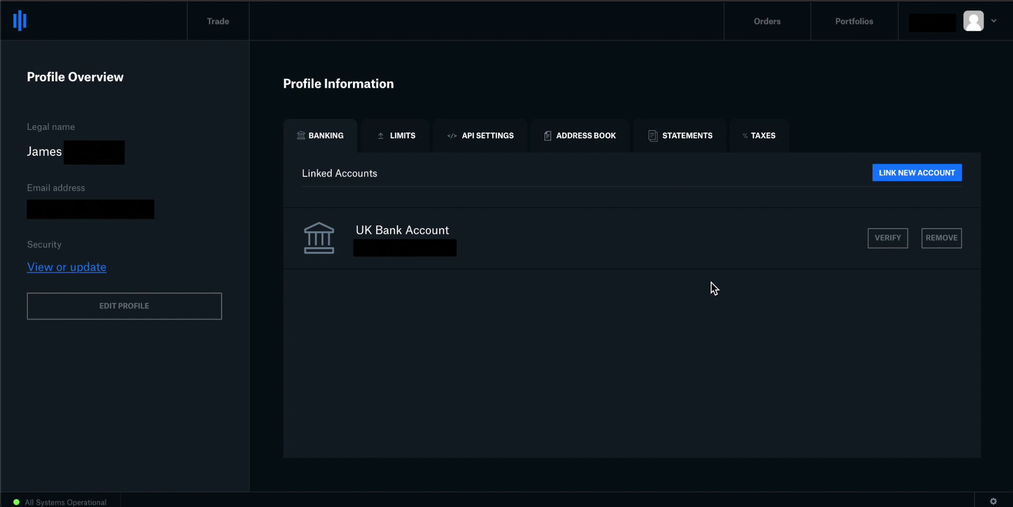
Examine the profile's address book and its whitelisting terms, leaving without enabling whitelisting.
{"action": "left_click", "coordinate": [593, 136]}
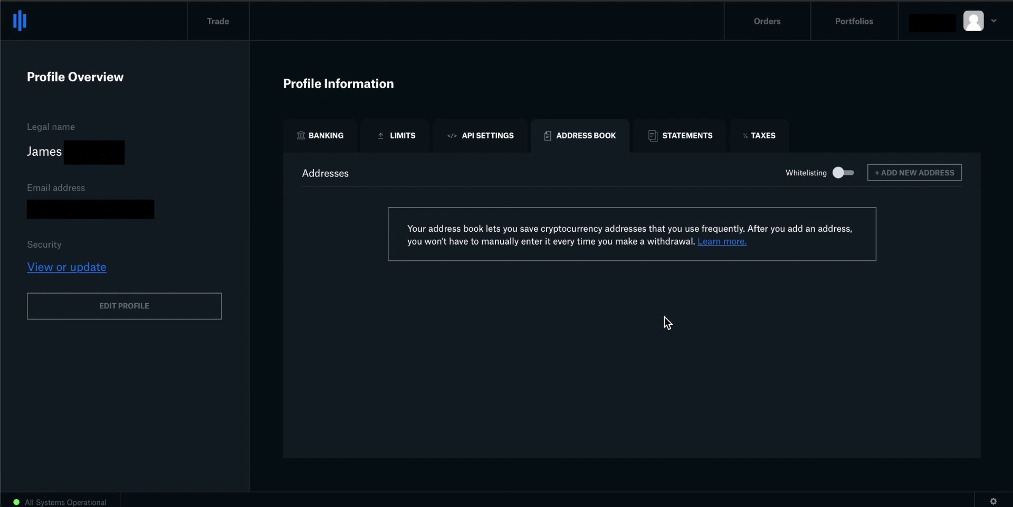
{"action": "left_click", "coordinate": [845, 173]}
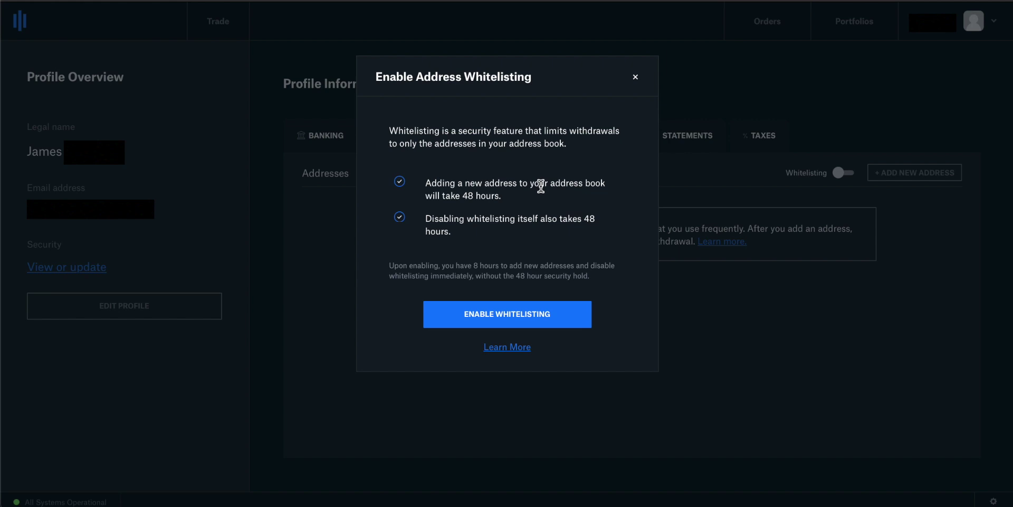
{"action": "key", "text": "Escape"}
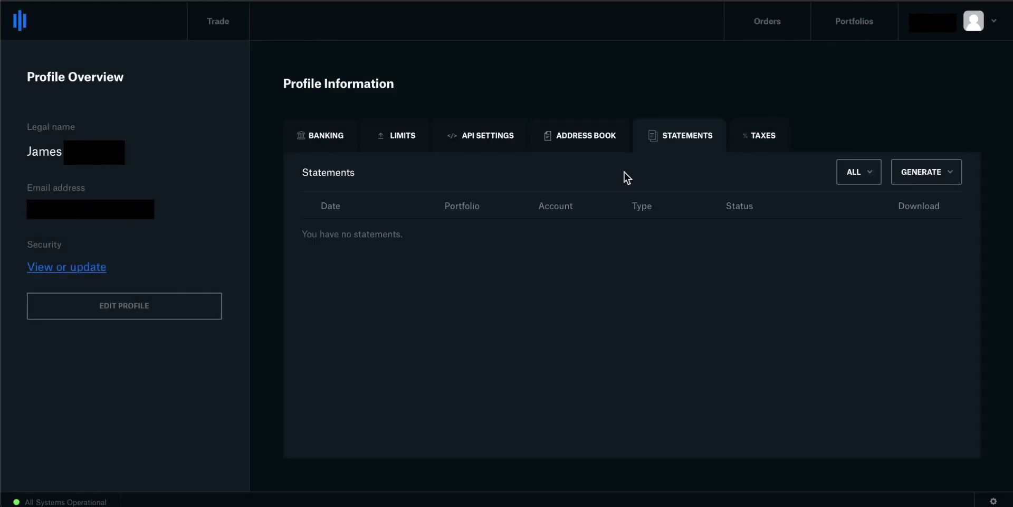
Display the Default Portfolio's BTC wallet address for a crypto address deposit, accepting the Bitcoin-only notice.
{"action": "left_click", "coordinate": [856, 22]}
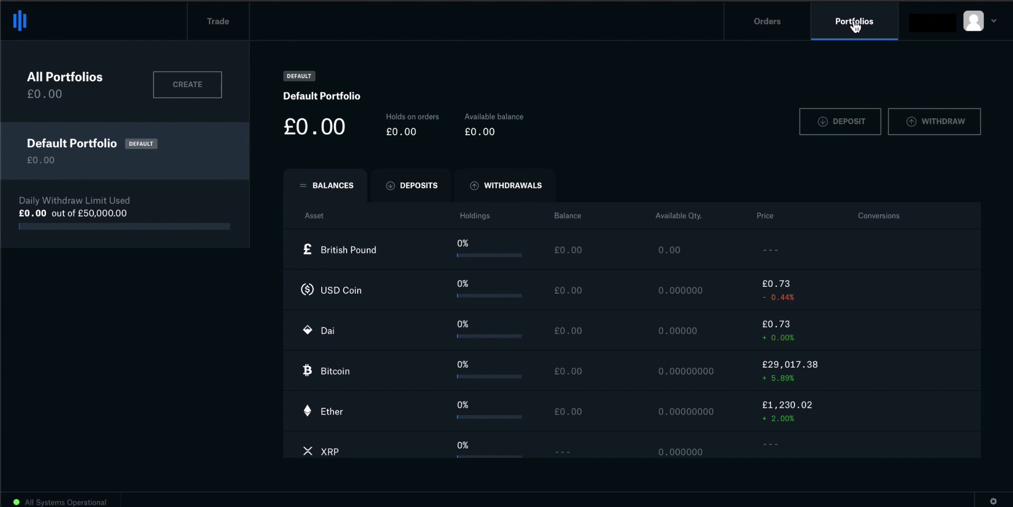
{"action": "left_click", "coordinate": [840, 125]}
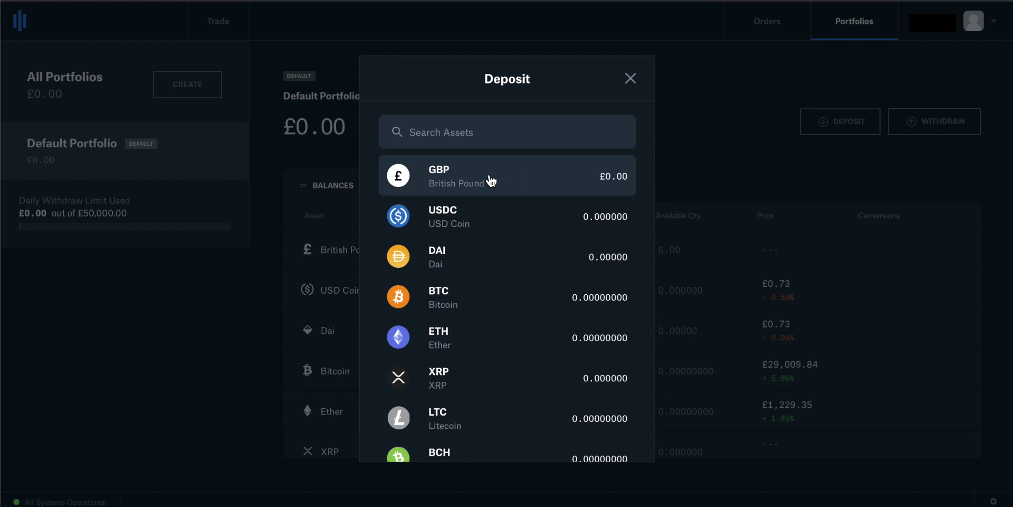
{"action": "left_click", "coordinate": [466, 300]}
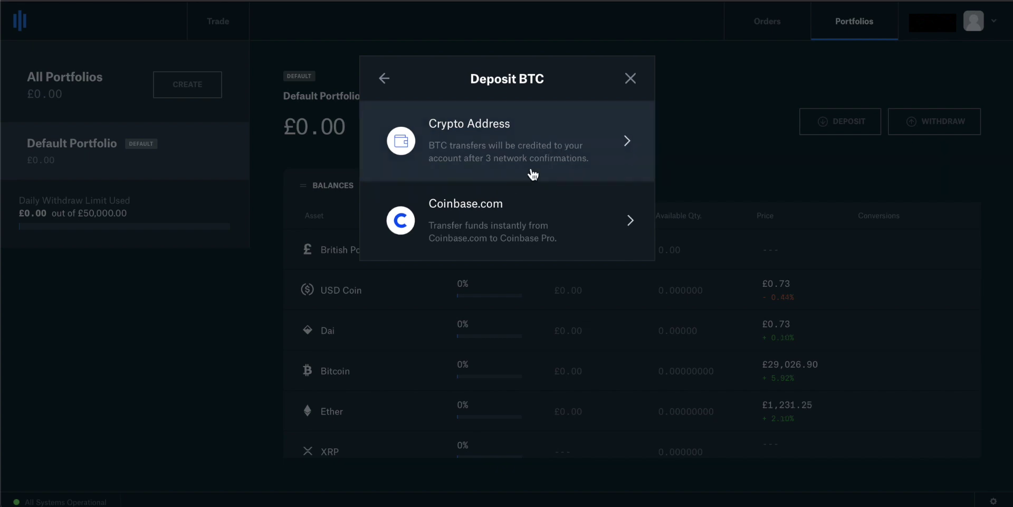
{"action": "left_click", "coordinate": [514, 139]}
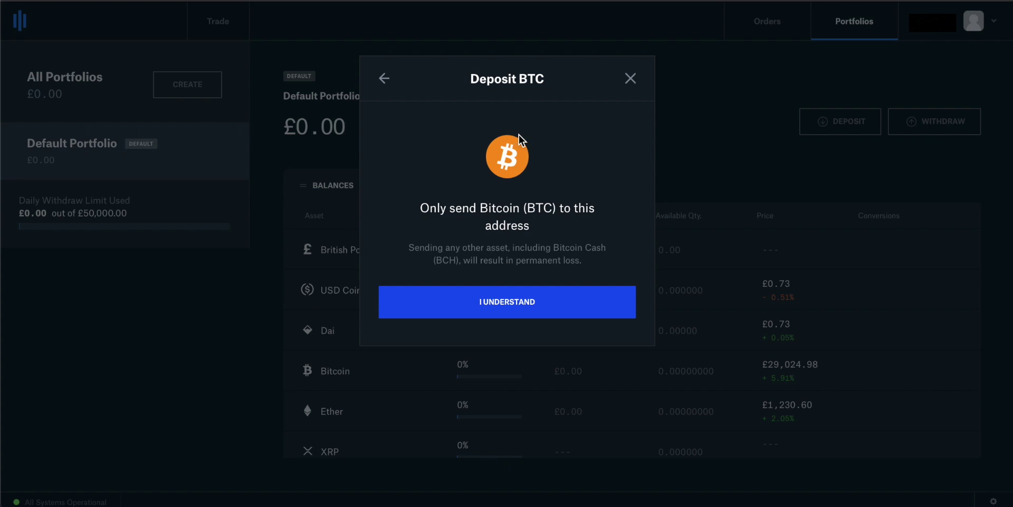
{"action": "left_click", "coordinate": [502, 308]}
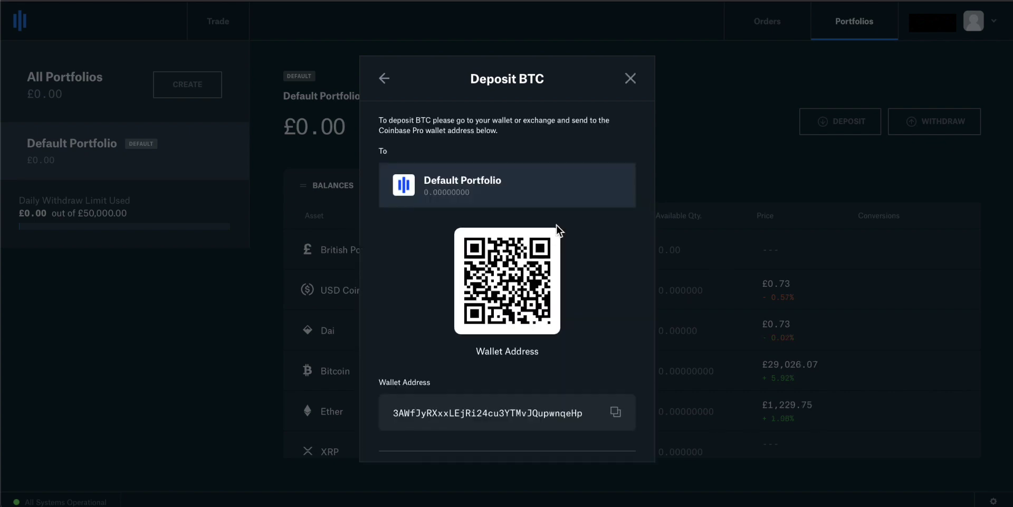
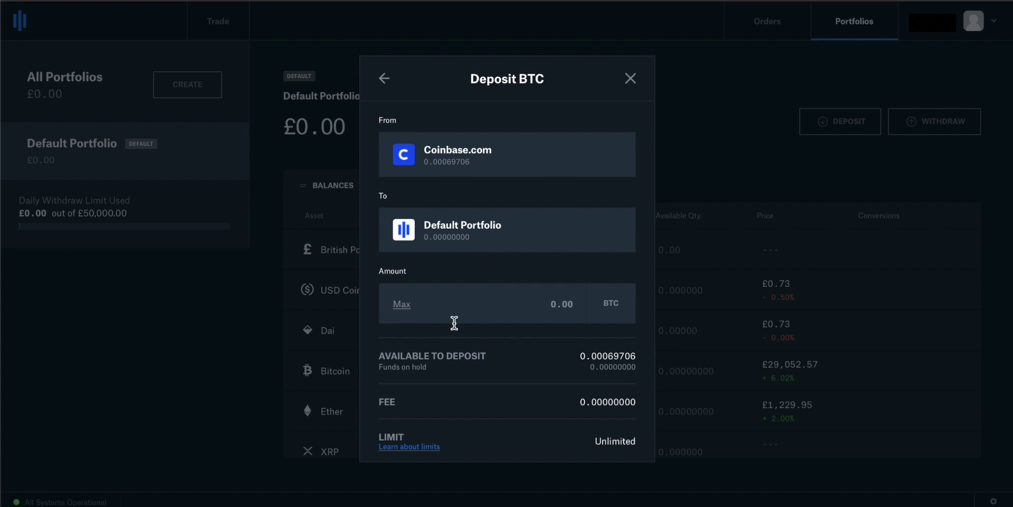
Deposit the maximum 0.00069706 BTC from Coinbase.com into the Default Portfolio and close the confirmation.
{"action": "left_click", "coordinate": [402, 305]}
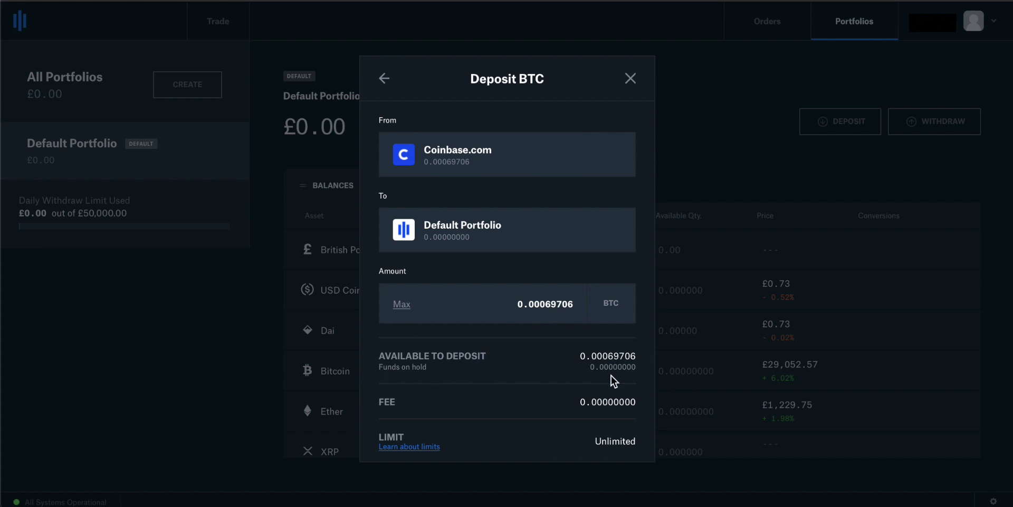
{"action": "scroll", "coordinate": [549, 358], "scroll_direction": "down", "scroll_amount": 2}
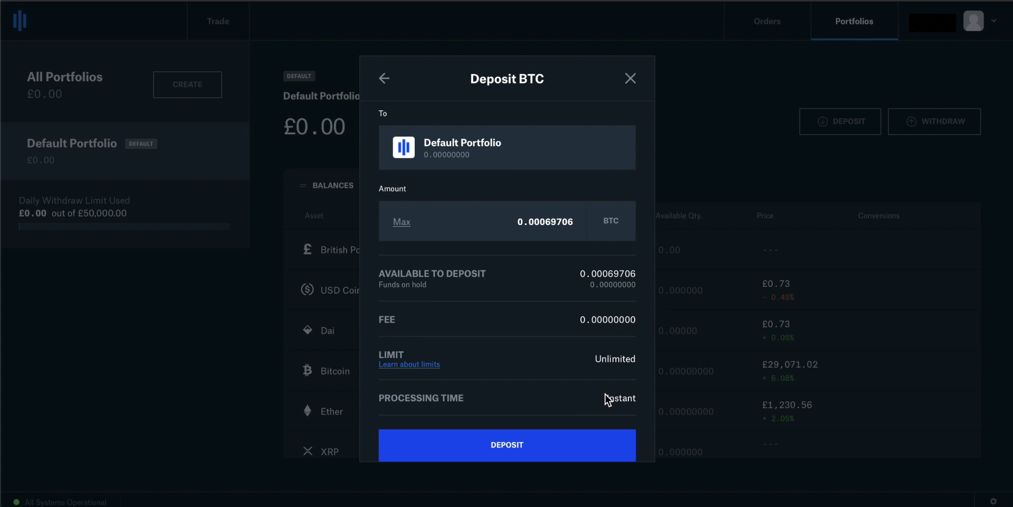
{"action": "left_click", "coordinate": [529, 446]}
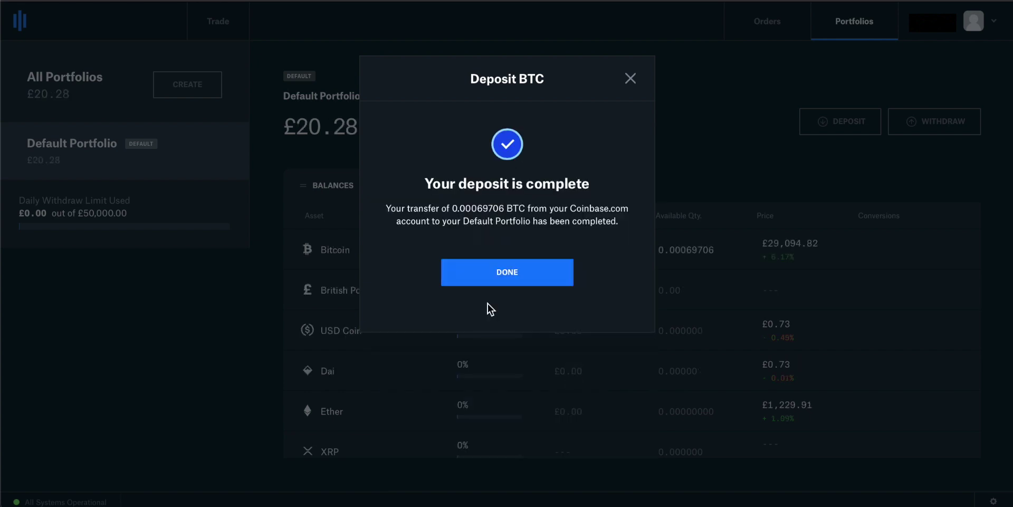
{"action": "left_click", "coordinate": [505, 275]}
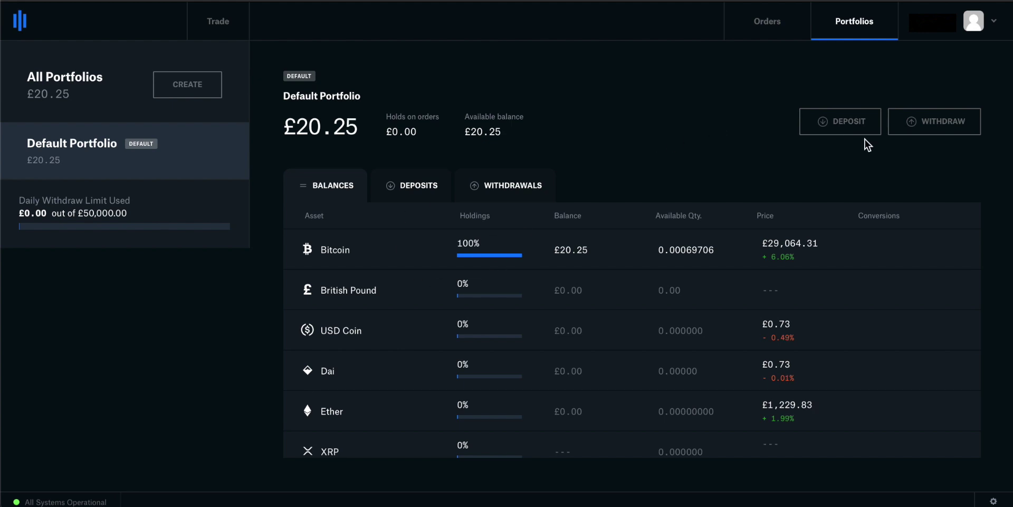
View the form for withdrawing BTC from the Default Portfolio to Coinbase.com, and close it without withdrawing.
{"action": "left_click", "coordinate": [934, 124]}
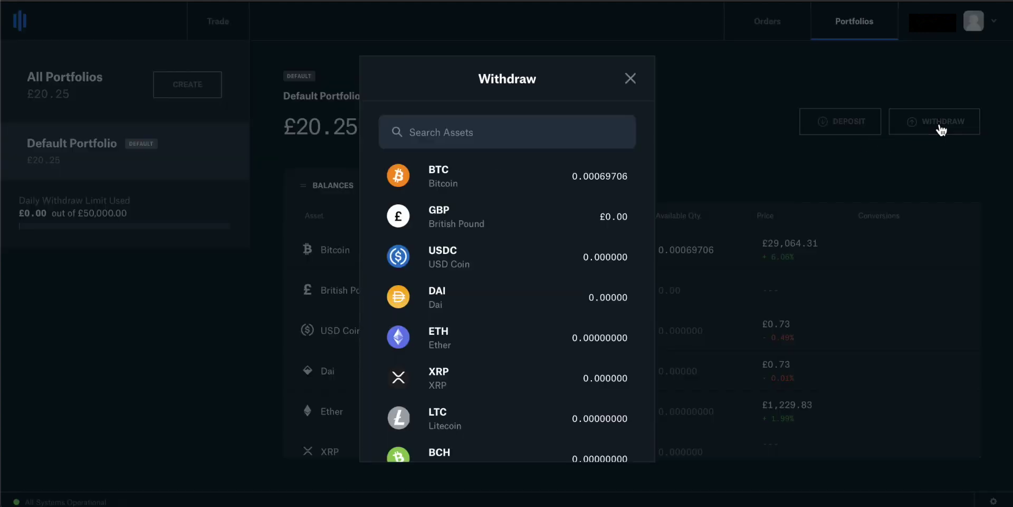
{"action": "left_click", "coordinate": [443, 188]}
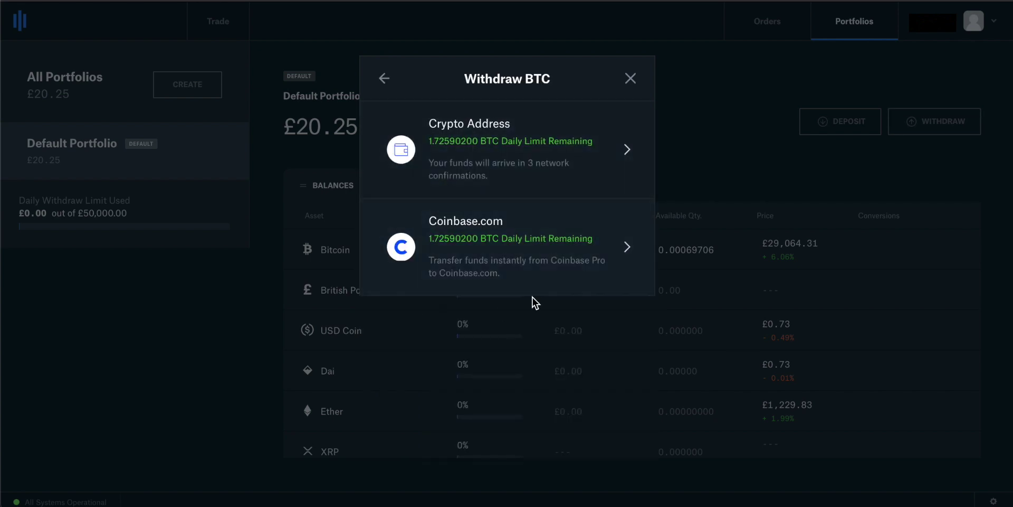
{"action": "left_click", "coordinate": [533, 263]}
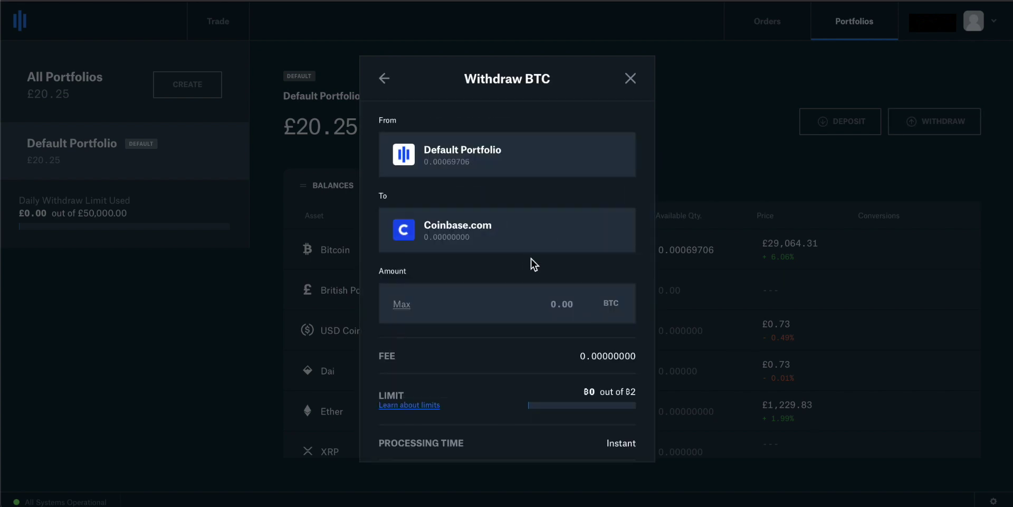
{"action": "left_click", "coordinate": [631, 78]}
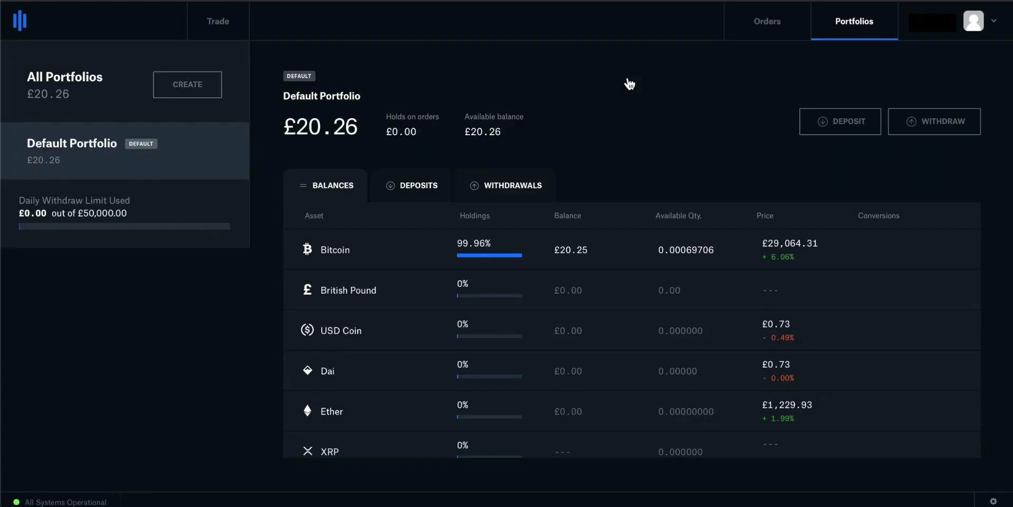
Open the trading view and filter the market list to GBP pairs.
{"action": "left_click", "coordinate": [223, 24]}
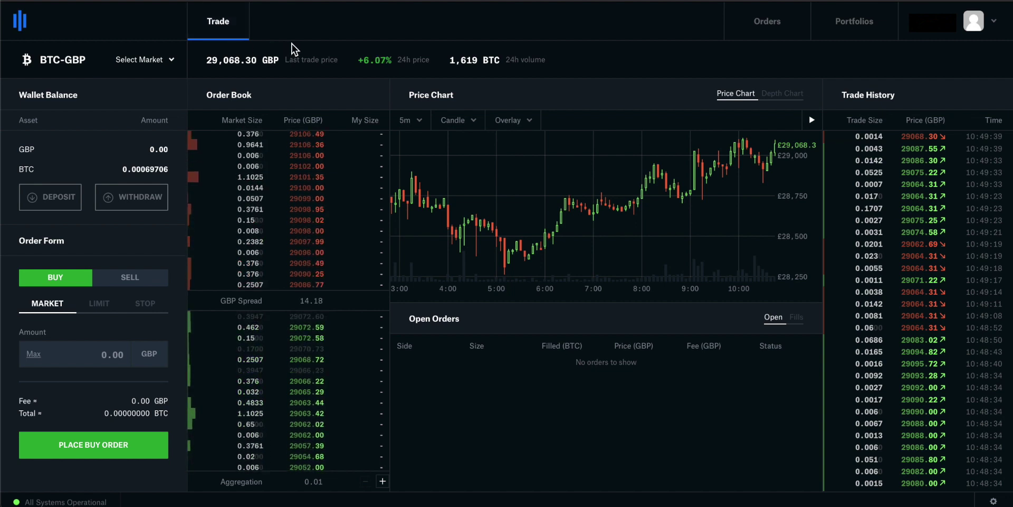
{"action": "left_click", "coordinate": [167, 61]}
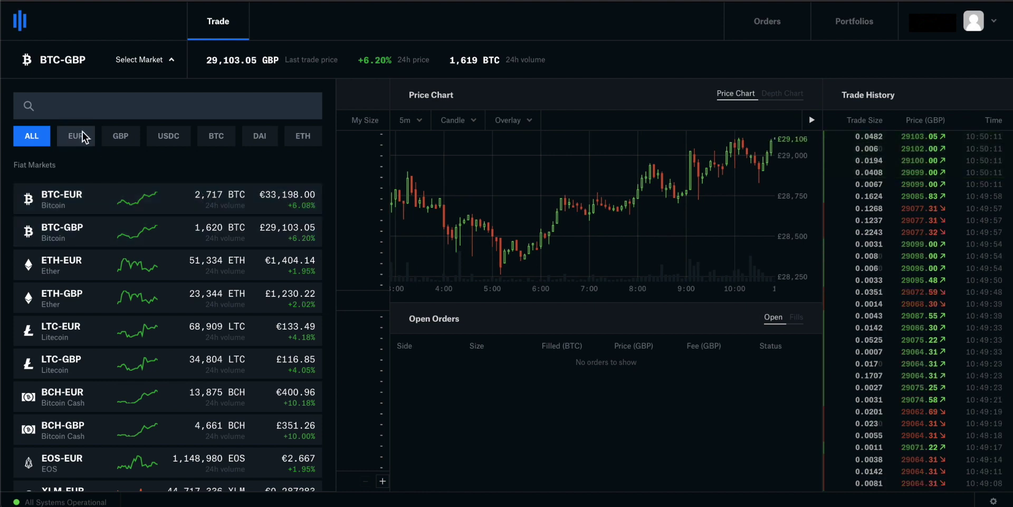
{"action": "left_click", "coordinate": [124, 142]}
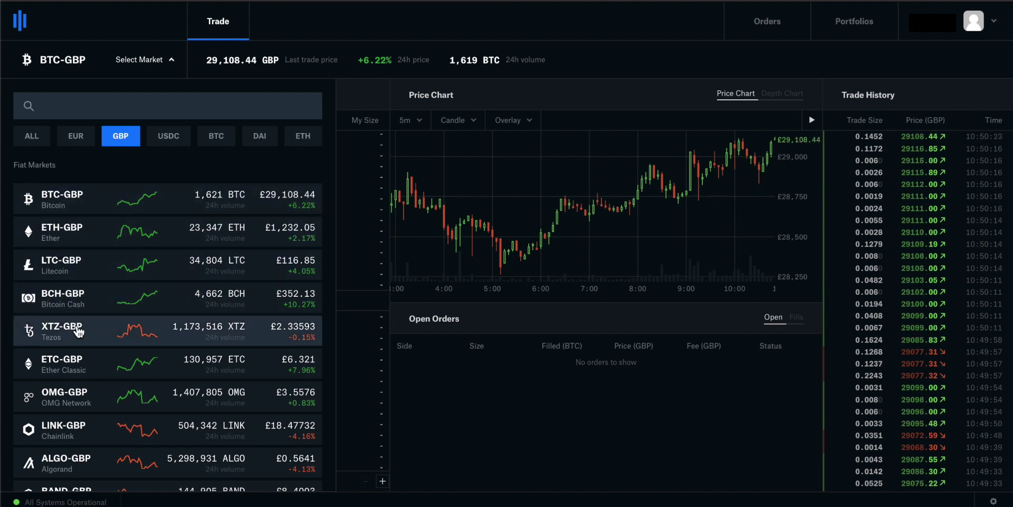
Search the market list for "btc" and widen the results to all currencies.
{"action": "left_click", "coordinate": [109, 108]}
{"action": "type", "text": "btc"}
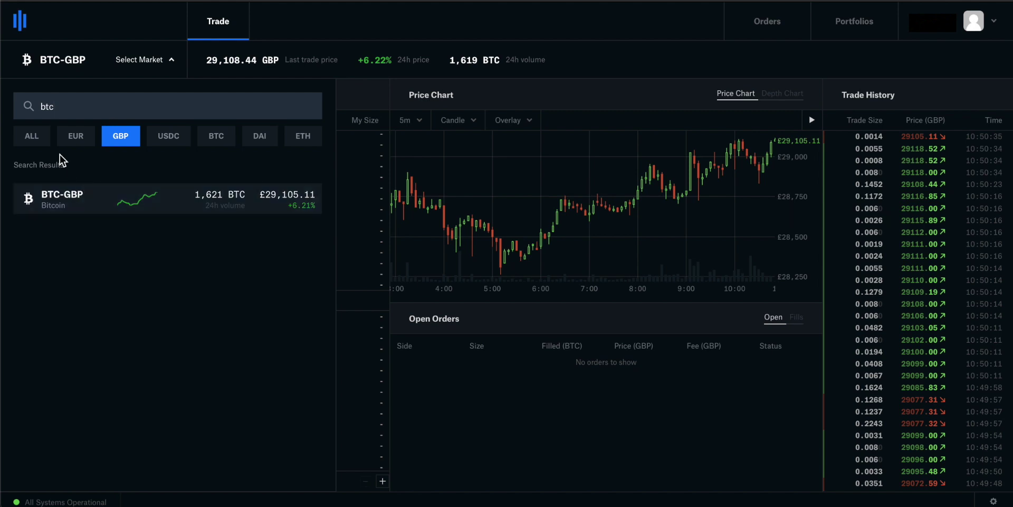
{"action": "left_click", "coordinate": [38, 142]}
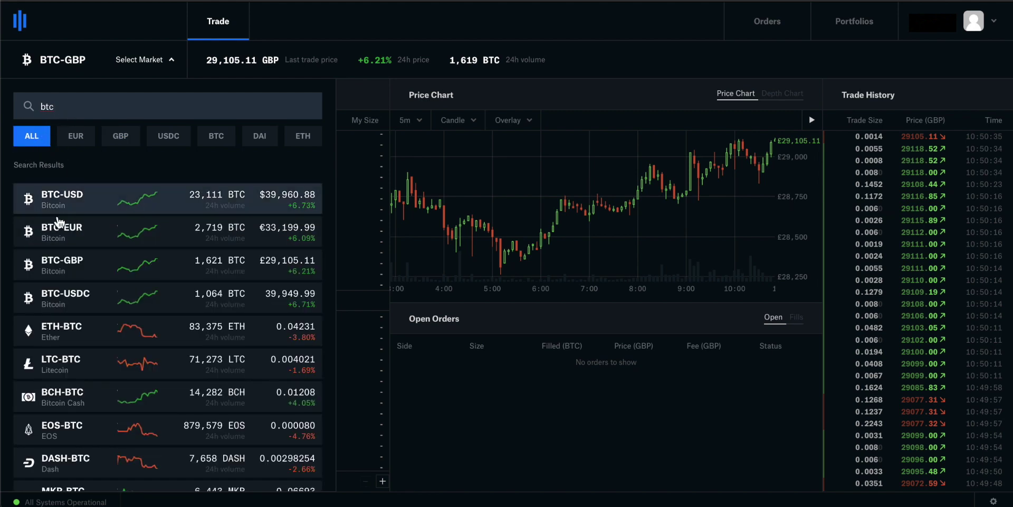
Search all markets for "eth" in place of "btc", followed by "etc".
{"action": "left_click_drag", "start_coordinate": [74, 104], "coordinate": [18, 104]}
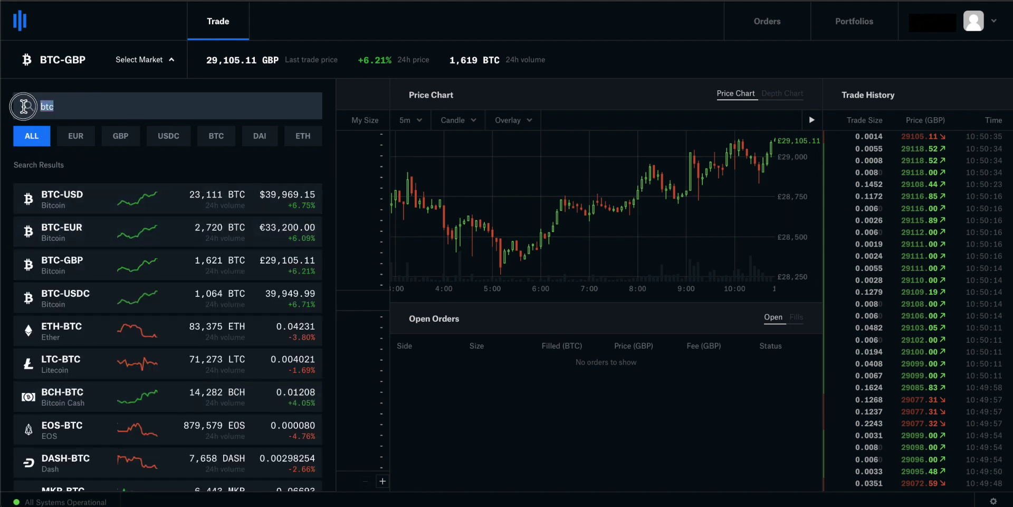
{"action": "type", "text": "eth"}
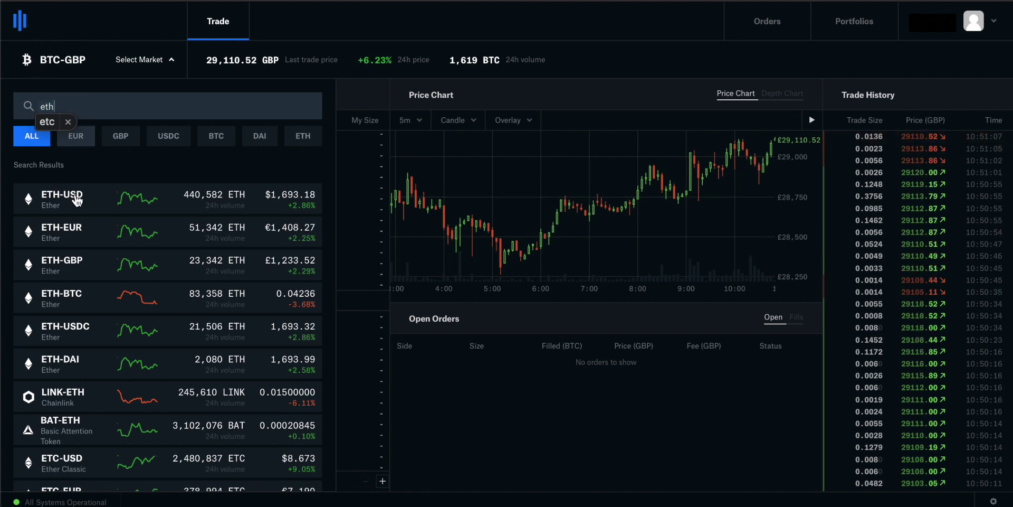
{"action": "key", "text": "BackSpace"}
{"action": "type", "text": "c"}
Search the market list for "btc" again and select the BTC-GBP market.
{"action": "left_click_drag", "start_coordinate": [74, 105], "coordinate": [1, 104]}
{"action": "key", "text": "BackSpace"}
{"action": "type", "text": "btc"}
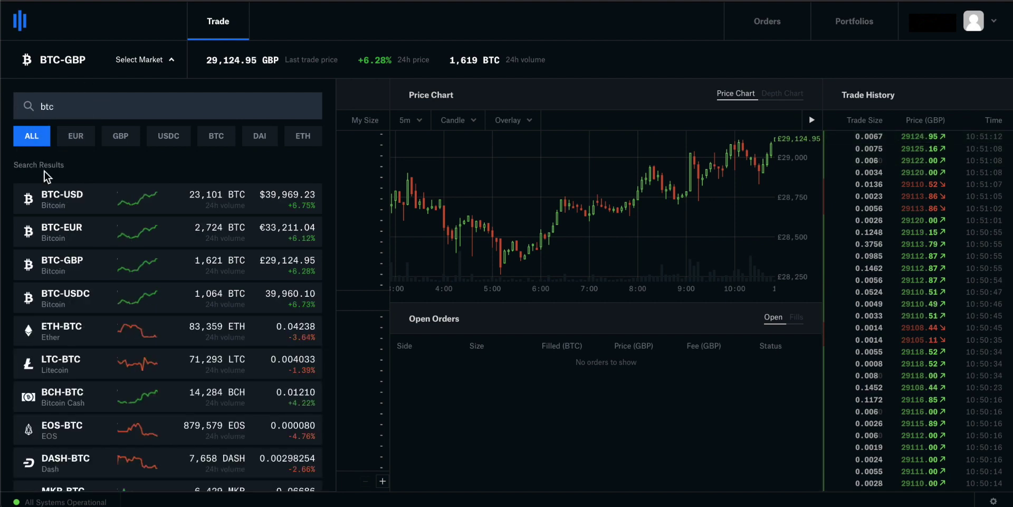
{"action": "left_click", "coordinate": [64, 266]}
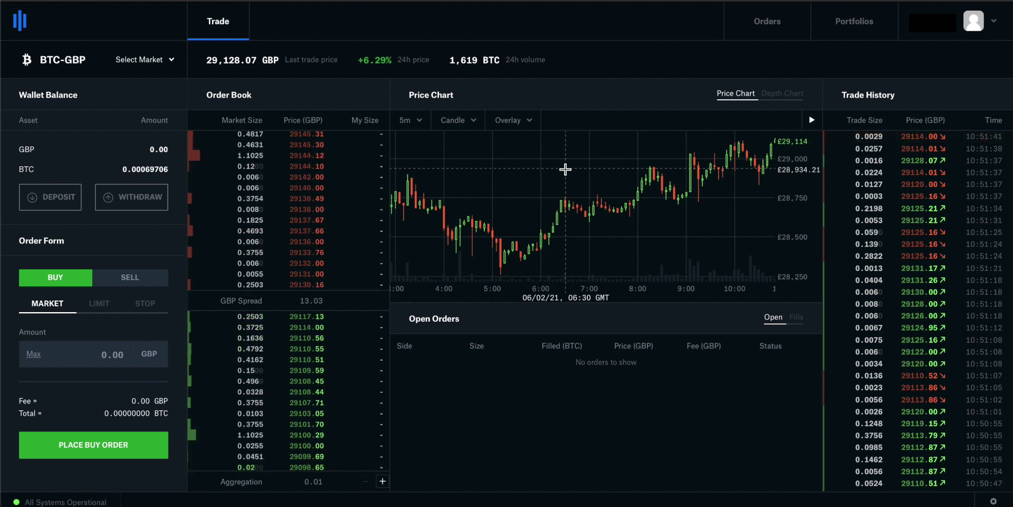
Add the EMA12 and EMA26 overlays to the BTC-GBP price chart.
{"action": "left_click", "coordinate": [517, 125]}
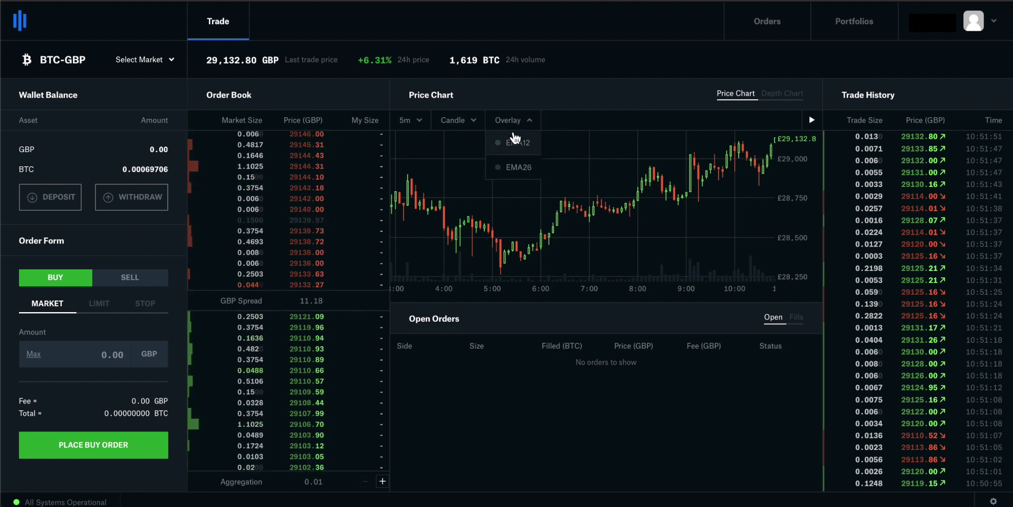
{"action": "left_click", "coordinate": [515, 141]}
{"action": "left_click", "coordinate": [510, 174]}
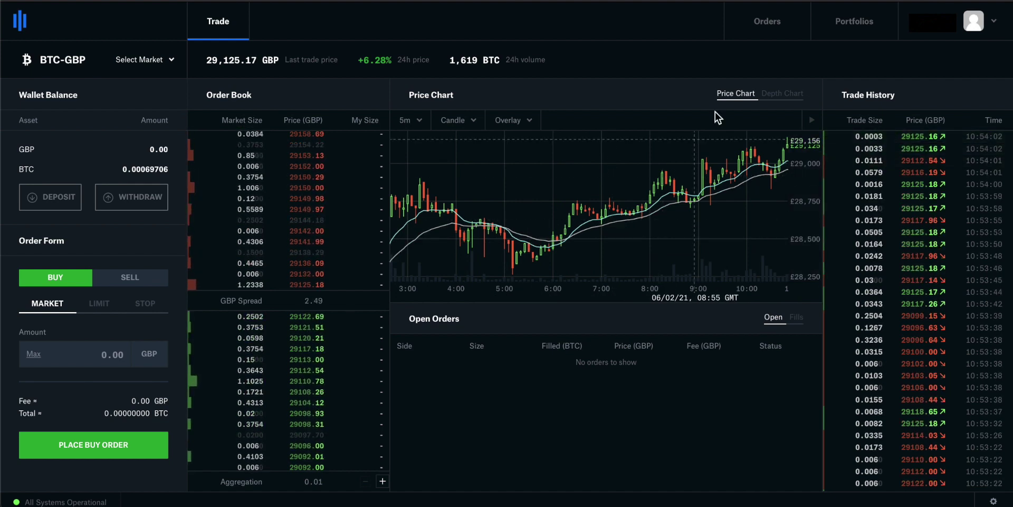
Examine the BTC-GBP depth chart's buy and sell walls, and return to the price chart.
{"action": "left_click", "coordinate": [780, 100]}
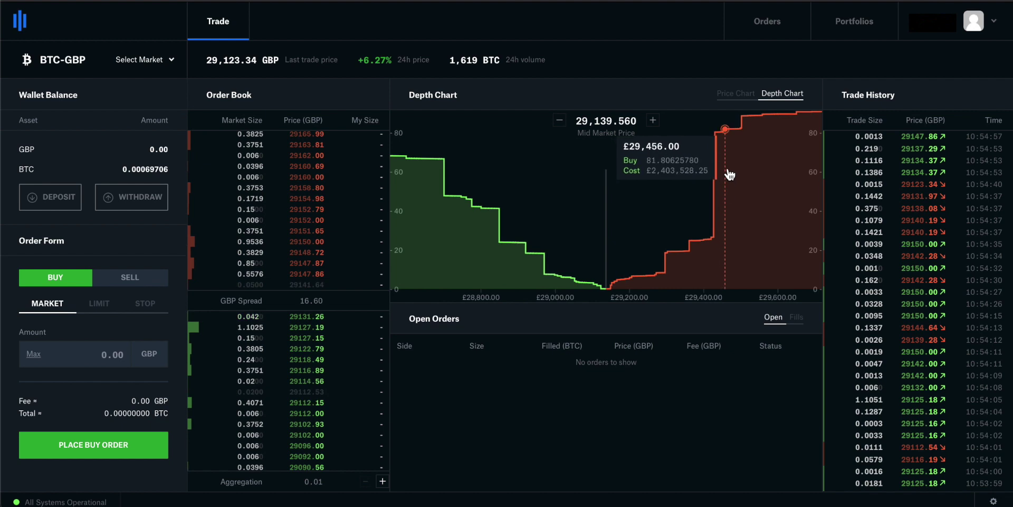
{"action": "left_click", "coordinate": [736, 94]}
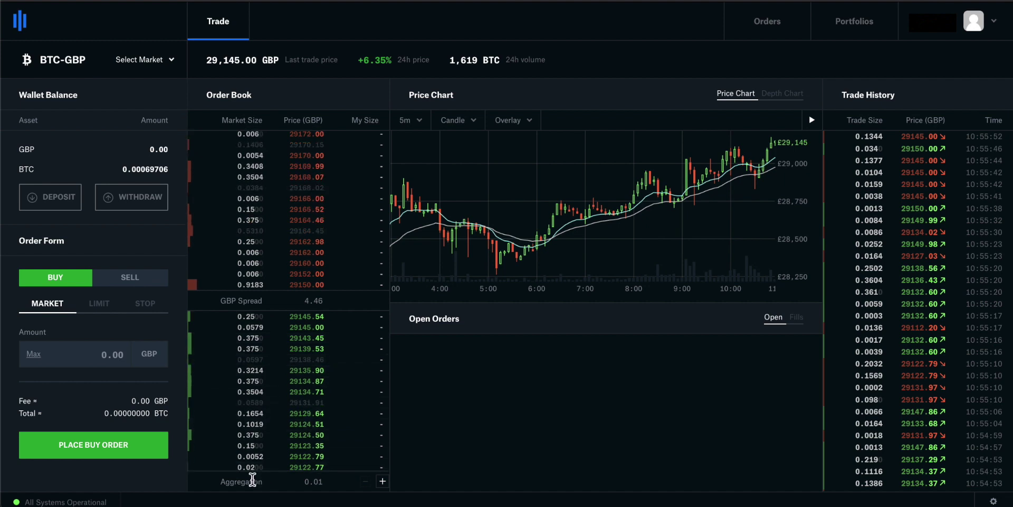
Raise the order book's aggregation to 10.00, lower it to 0.50 for comparison, and set it back to 10.00.
{"action": "left_click", "coordinate": [382, 481]}
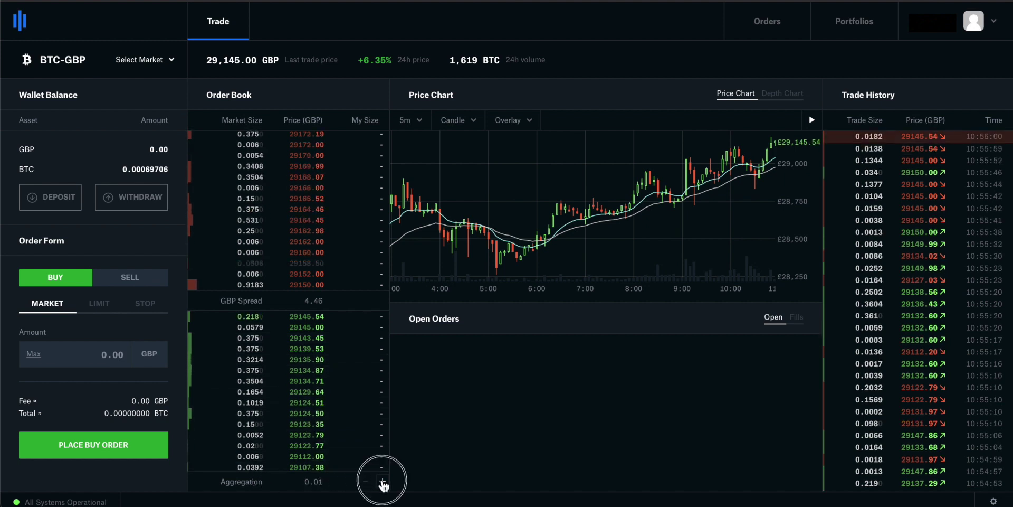
{"action": "left_click", "coordinate": [382, 481]}
{"action": "left_click", "coordinate": [383, 482]}
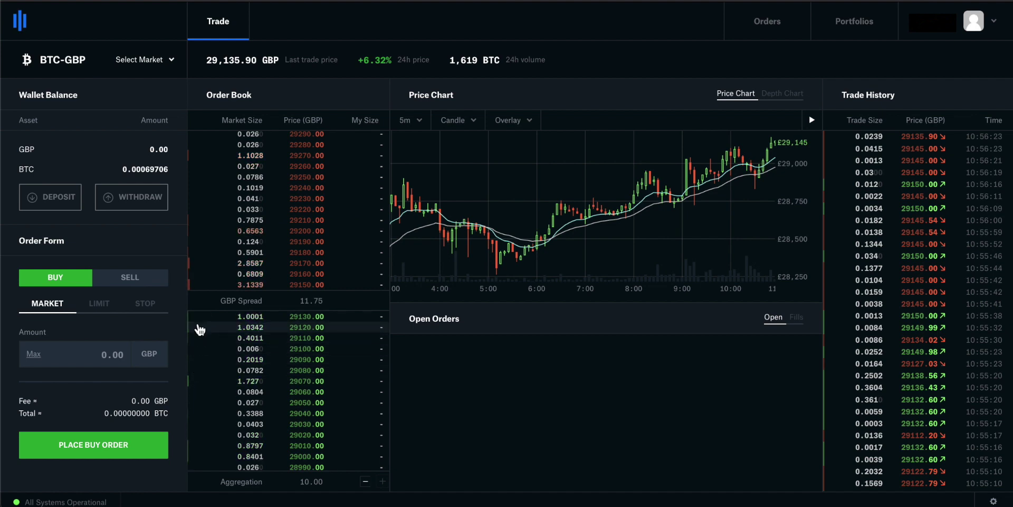
{"action": "left_click", "coordinate": [365, 482]}
{"action": "left_click", "coordinate": [365, 481]}
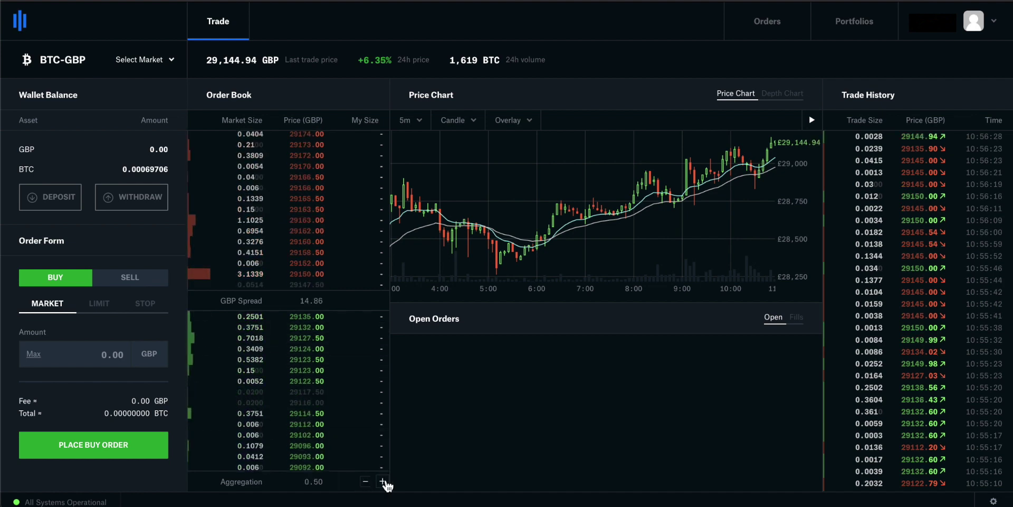
{"action": "left_click", "coordinate": [384, 482]}
{"action": "left_click", "coordinate": [384, 482]}
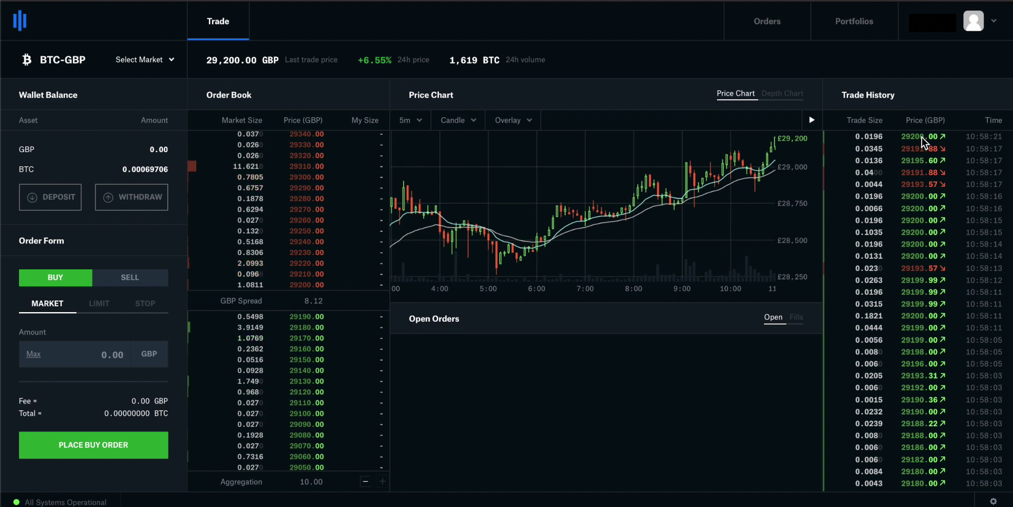
{"action": "left_click", "coordinate": [470, 115]}
{"action": "left_click", "coordinate": [242, 78]}
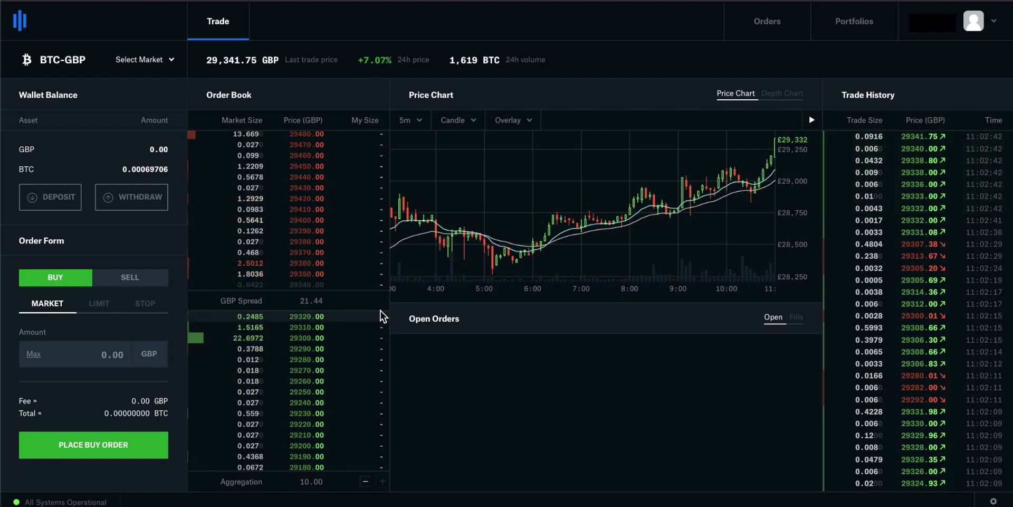
Compare the buy order form's market and limit order types, ending on the market order.
{"action": "left_click", "coordinate": [99, 305]}
{"action": "left_click", "coordinate": [48, 304]}
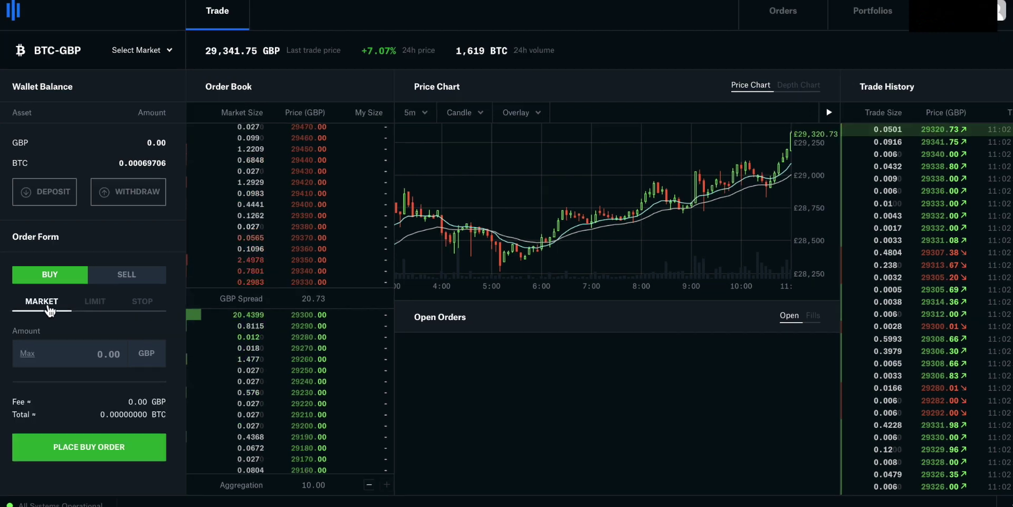
{"action": "left_click", "coordinate": [99, 304]}
{"action": "left_click", "coordinate": [48, 304]}
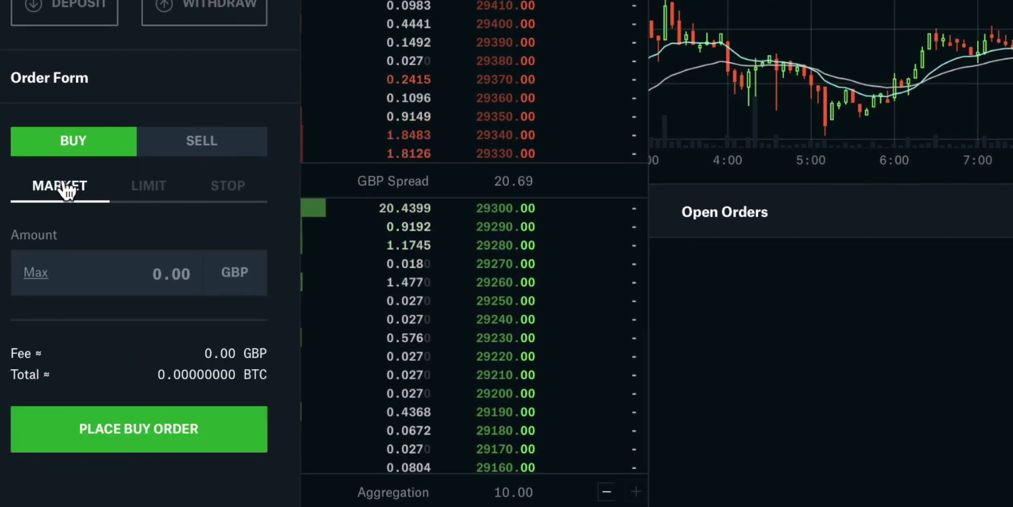
{"action": "left_click", "coordinate": [155, 191]}
{"action": "left_click", "coordinate": [63, 194]}
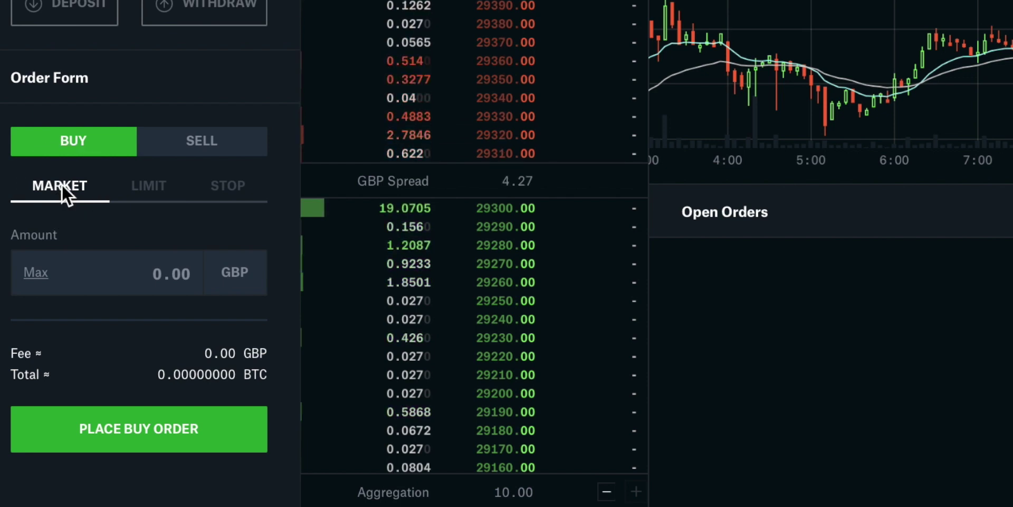
{"action": "left_click", "coordinate": [150, 196]}
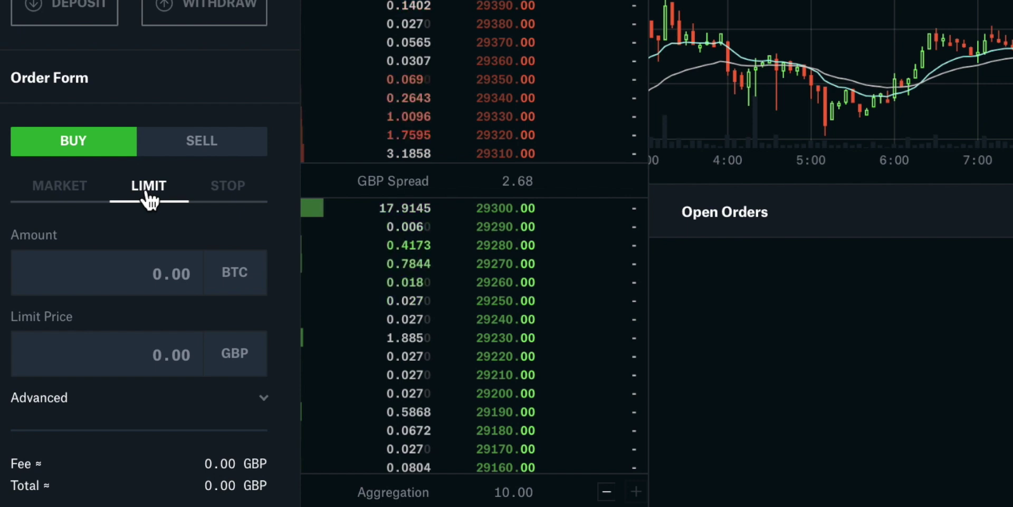
{"action": "left_click", "coordinate": [75, 189]}
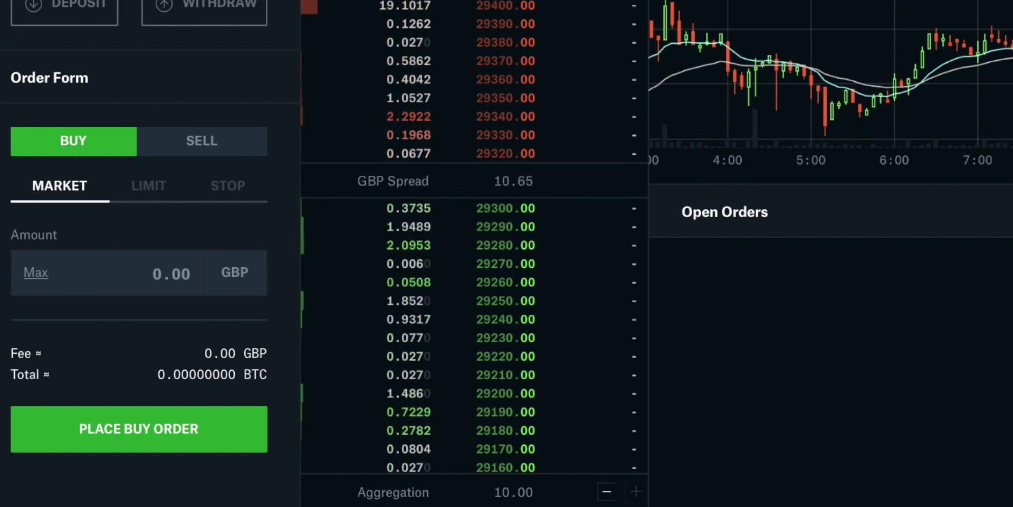
View the deposit option for British Pounds from the wallet balance, and return to the order form without depositing.
{"action": "left_click", "coordinate": [63, 16]}
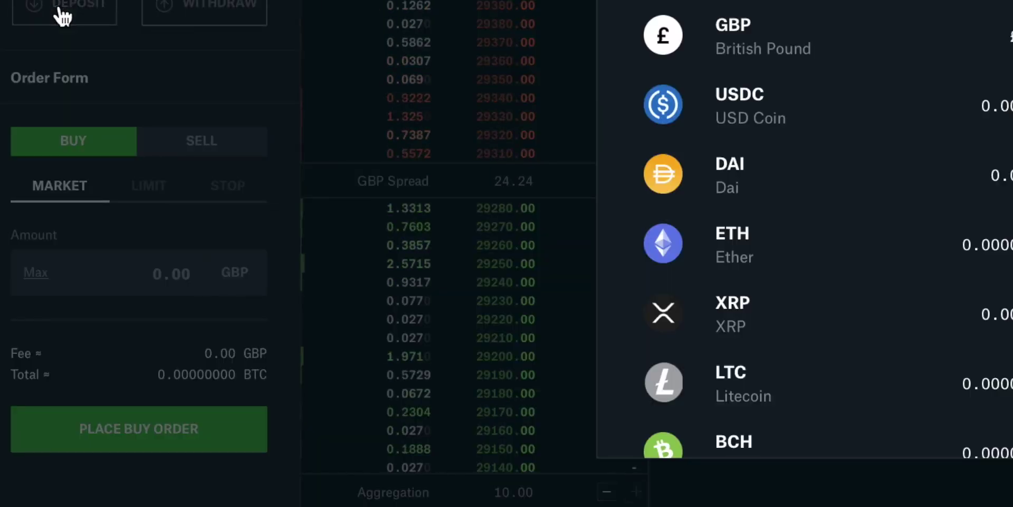
{"action": "left_click", "coordinate": [765, 46]}
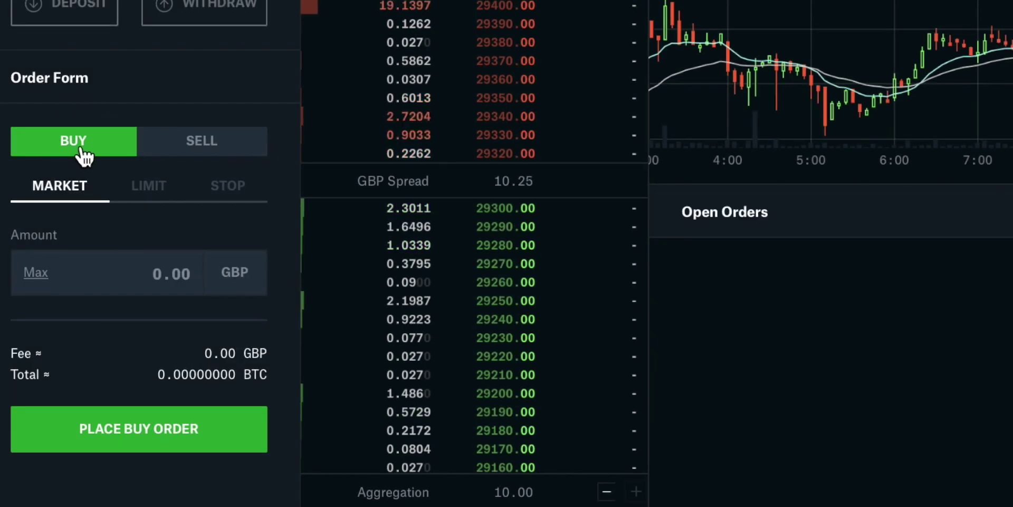
Set the market buy order's amount to 50 GBP and check the estimated BTC total.
{"action": "left_click", "coordinate": [136, 274]}
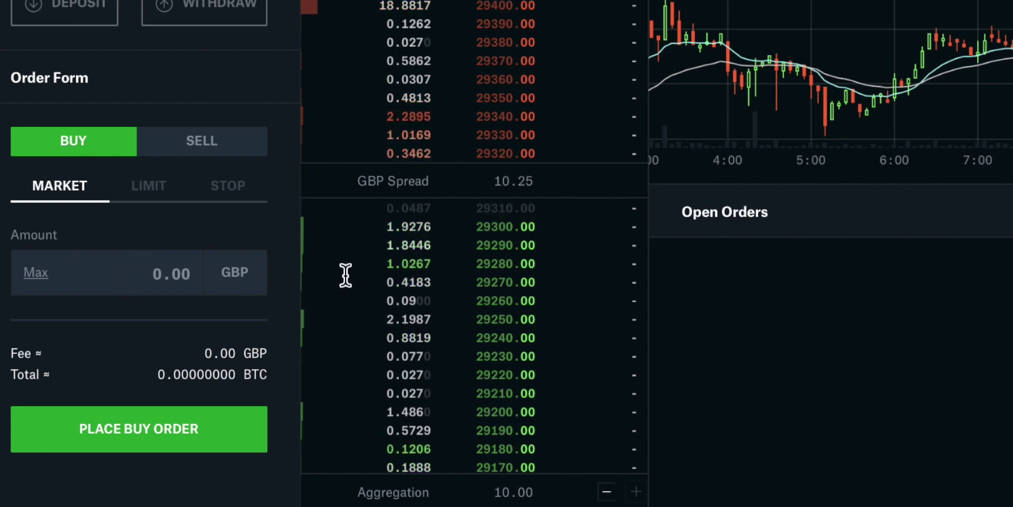
{"action": "type", "text": "50"}
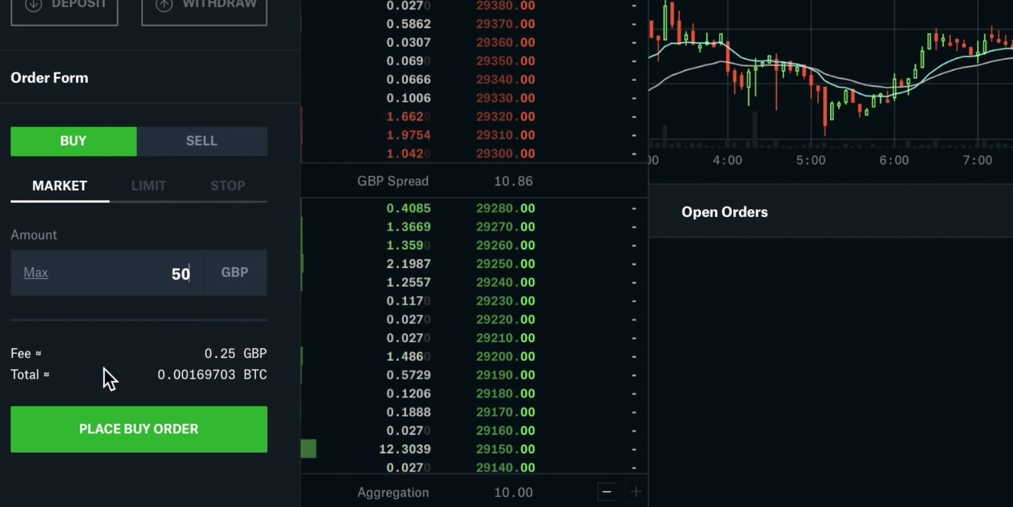
{"action": "left_click_drag", "start_coordinate": [159, 373], "coordinate": [233, 368]}
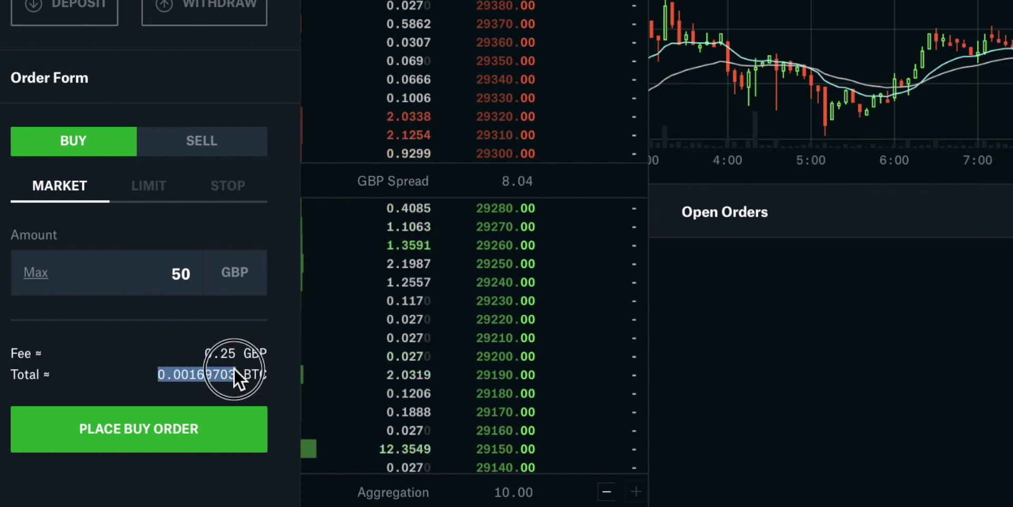
{"action": "left_click", "coordinate": [233, 368]}
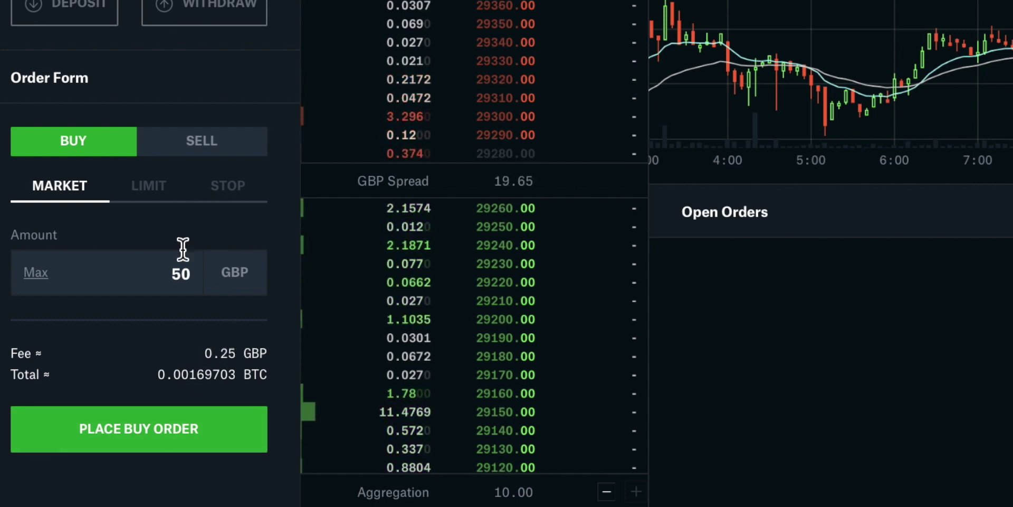
Fill in a limit buy order for 0.05 BTC at a limit price of 29270 GBP.
{"action": "left_click", "coordinate": [144, 188]}
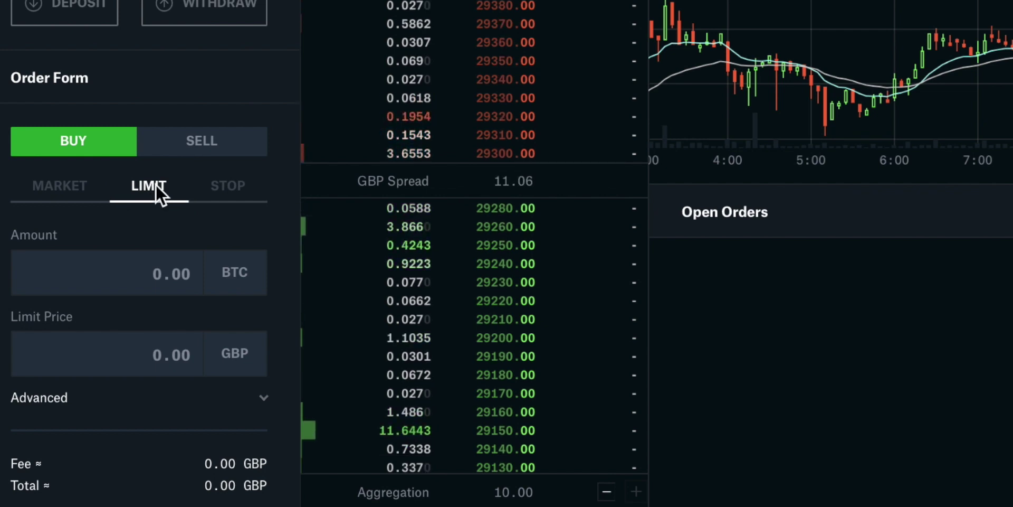
{"action": "left_click", "coordinate": [137, 271]}
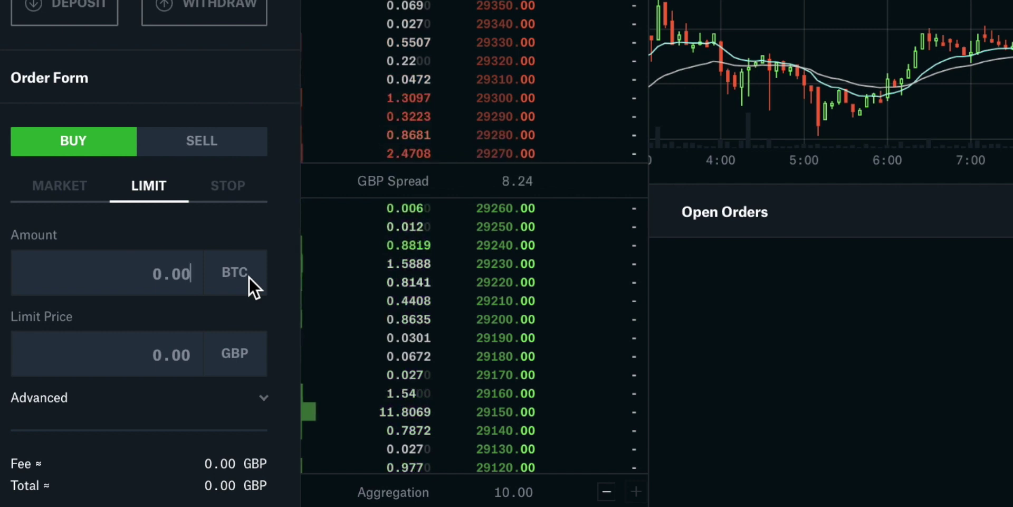
{"action": "type", "text": "0.05"}
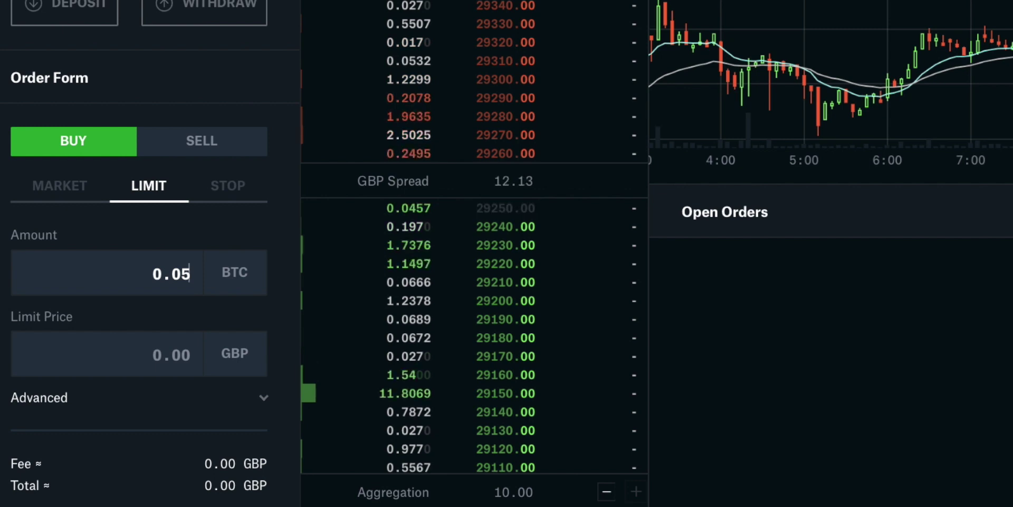
{"action": "left_click", "coordinate": [130, 342]}
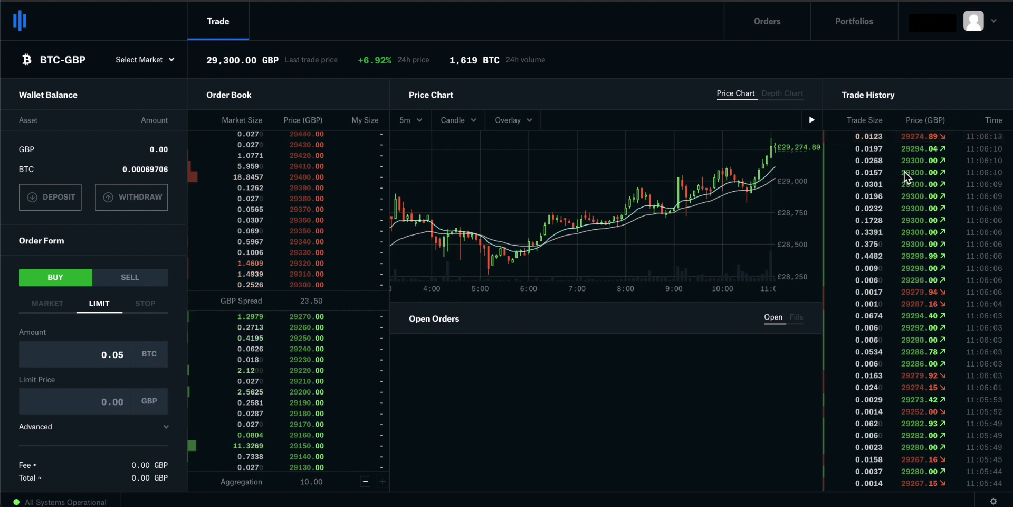
{"action": "left_click", "coordinate": [106, 408]}
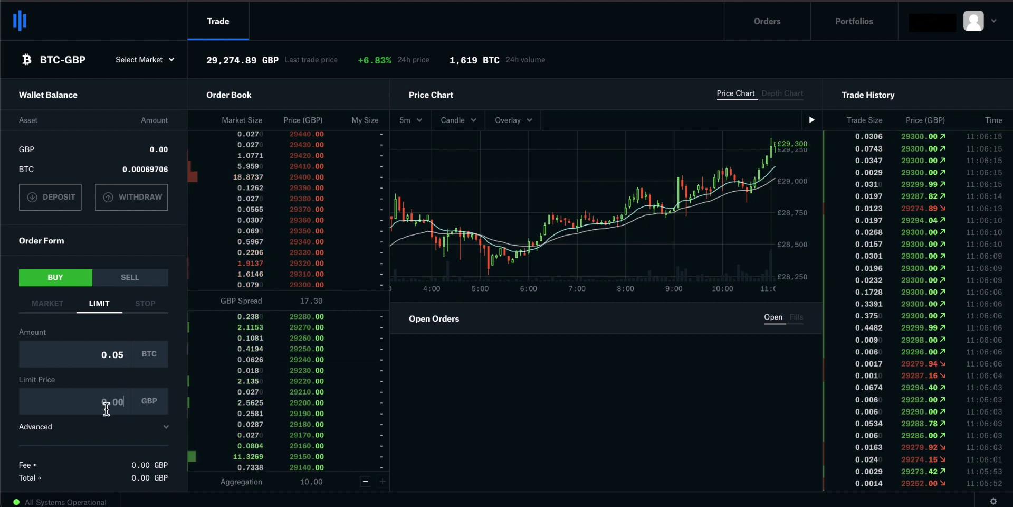
{"action": "type", "text": "29270"}
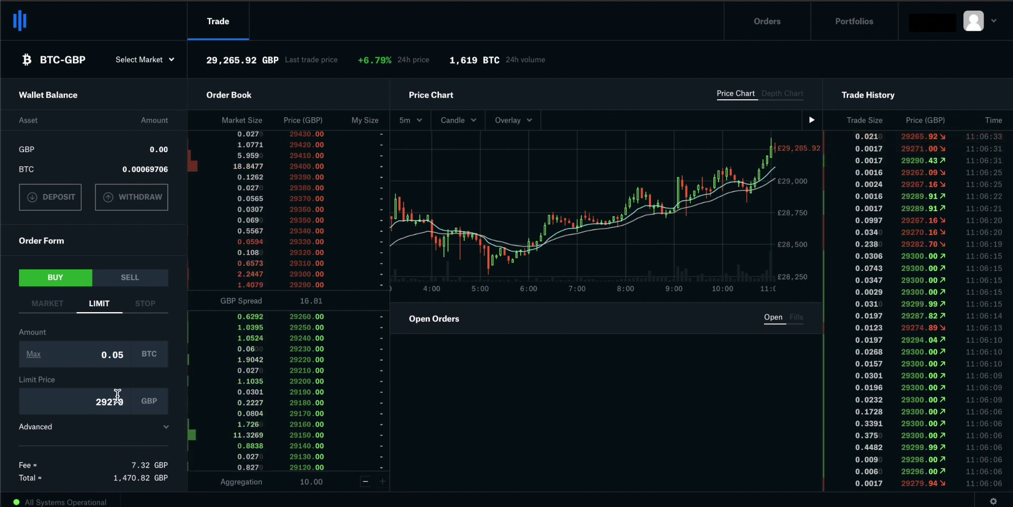
Change the limit buy order to a limit price of 29250 GBP and an amount of 0.005 BTC.
{"action": "scroll", "coordinate": [116, 398], "scroll_direction": "up", "scroll_amount": 1}
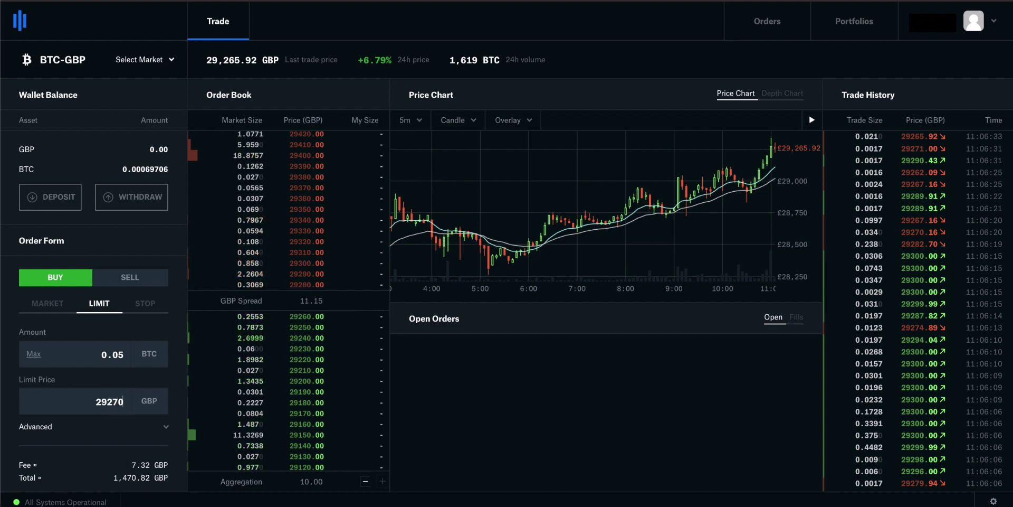
{"action": "key", "text": "BackSpace"}
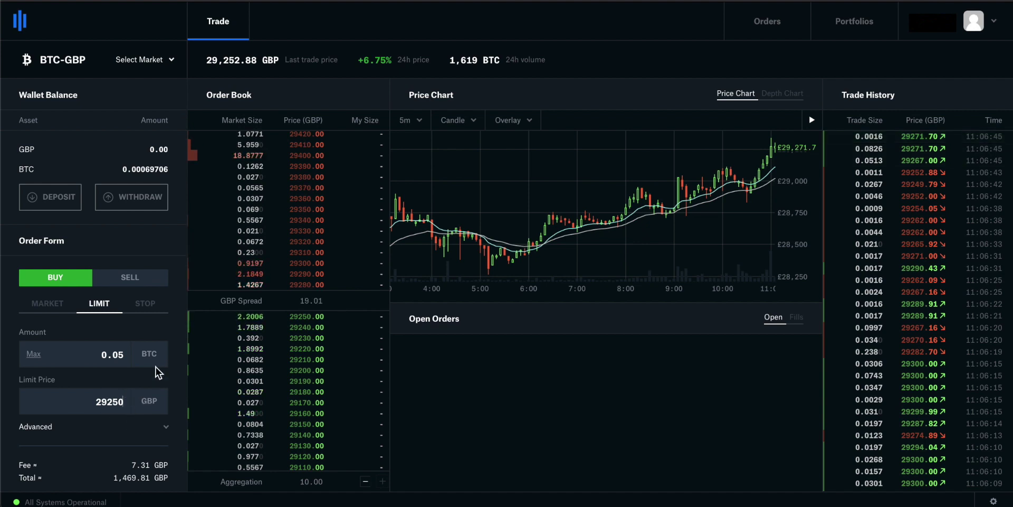
{"action": "left_click", "coordinate": [121, 354]}
{"action": "type", "text": "0"}
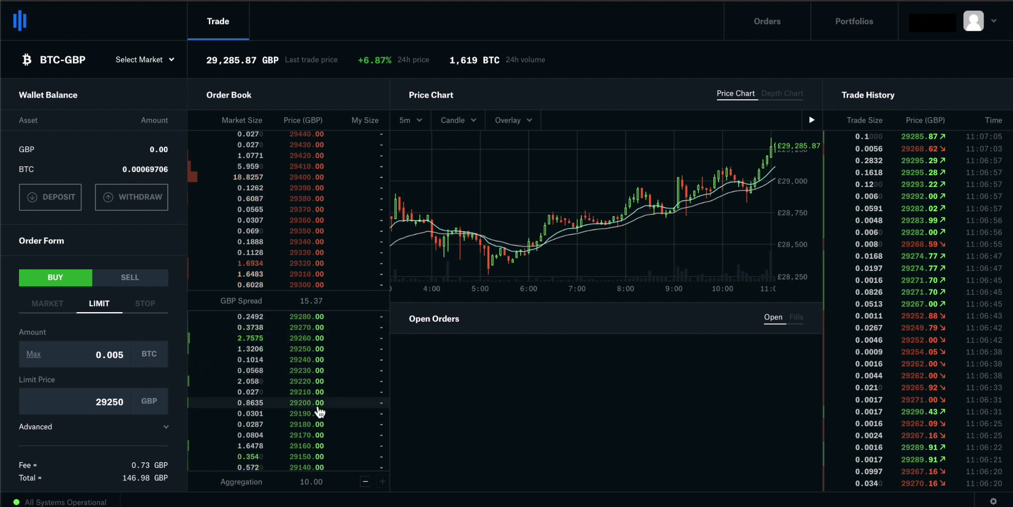
Fill the limit price from buy-side rows of the order book, trying 29180 and 29160 and ending on 29200 GBP.
{"action": "left_click", "coordinate": [292, 417]}
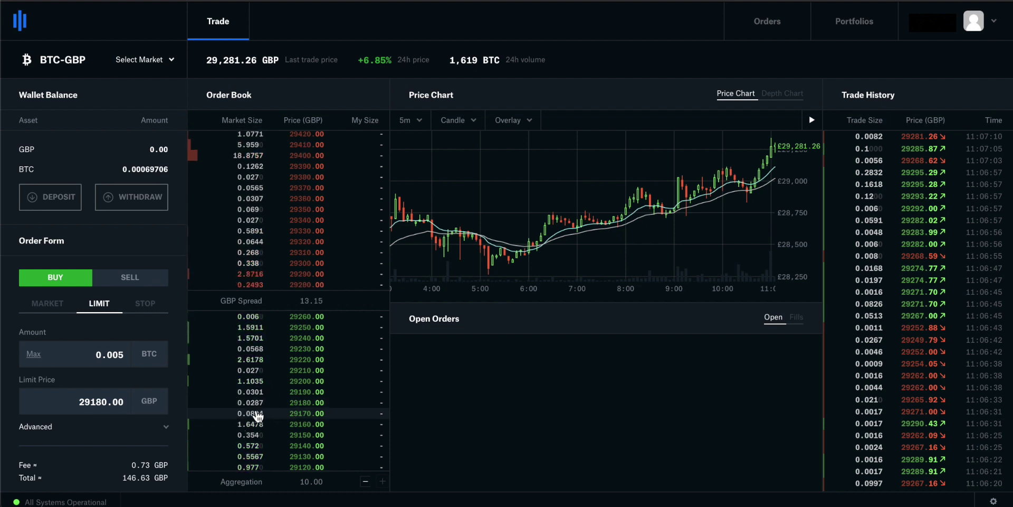
{"action": "left_click", "coordinate": [259, 424]}
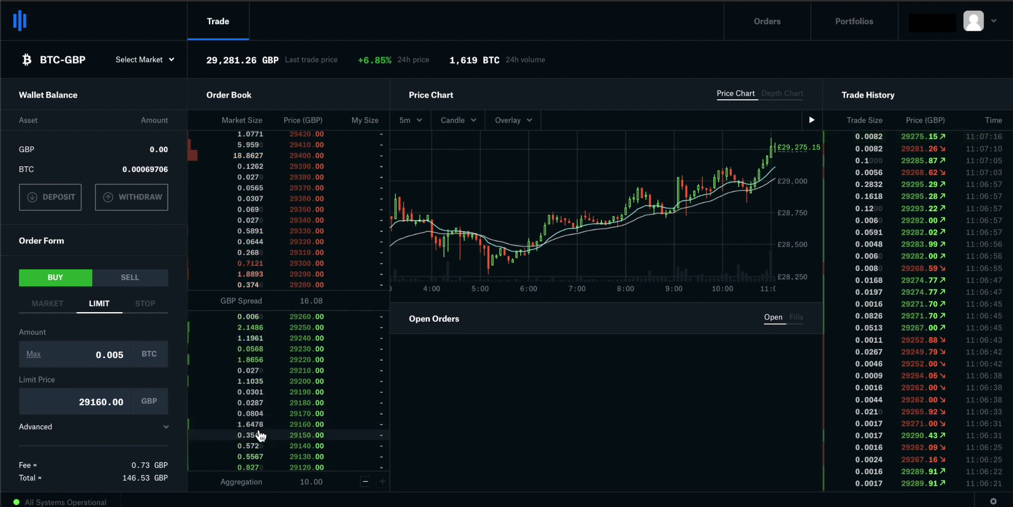
{"action": "left_click", "coordinate": [261, 370]}
{"action": "left_click", "coordinate": [266, 392]}
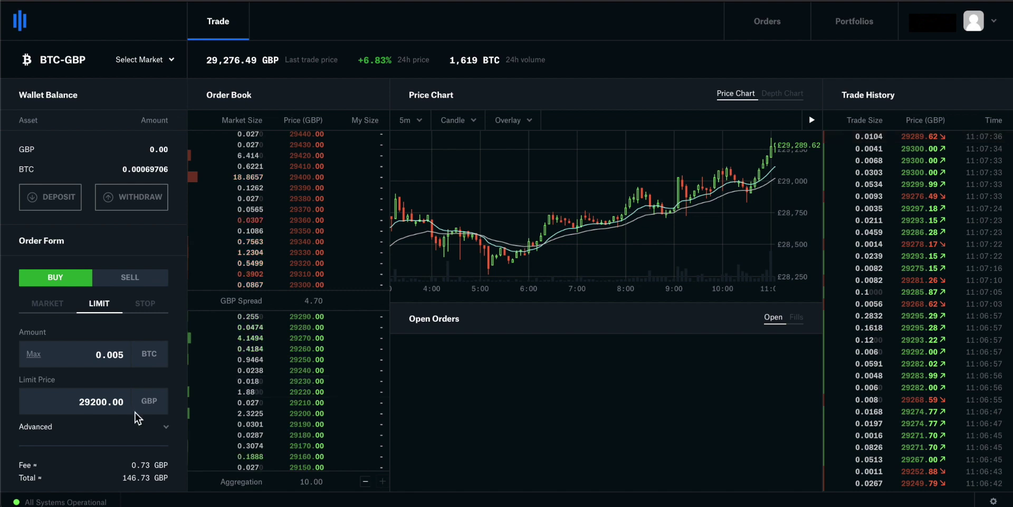
Compare the buy order form's stop and limit order types, ending on the stop order.
{"action": "scroll", "coordinate": [79, 328], "scroll_direction": "down", "scroll_amount": 1}
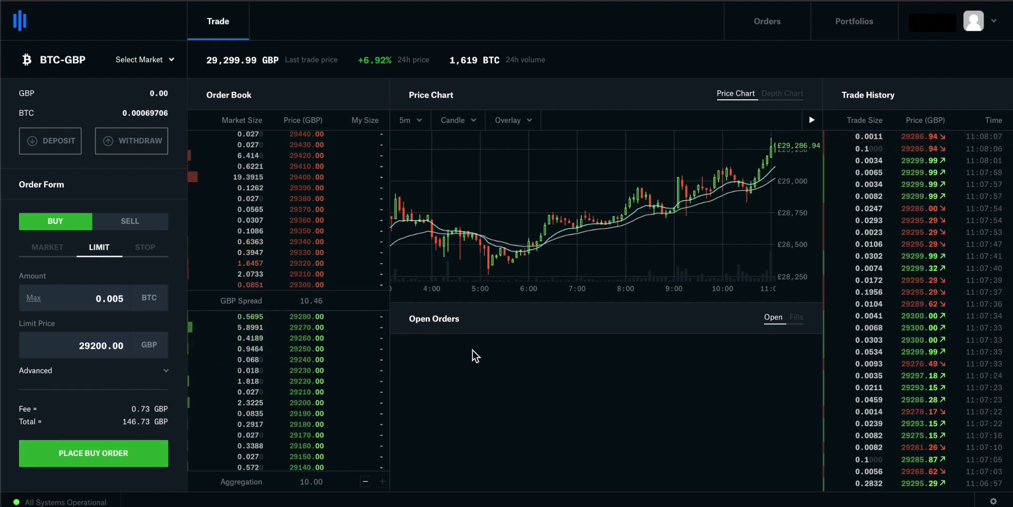
{"action": "left_click", "coordinate": [157, 248]}
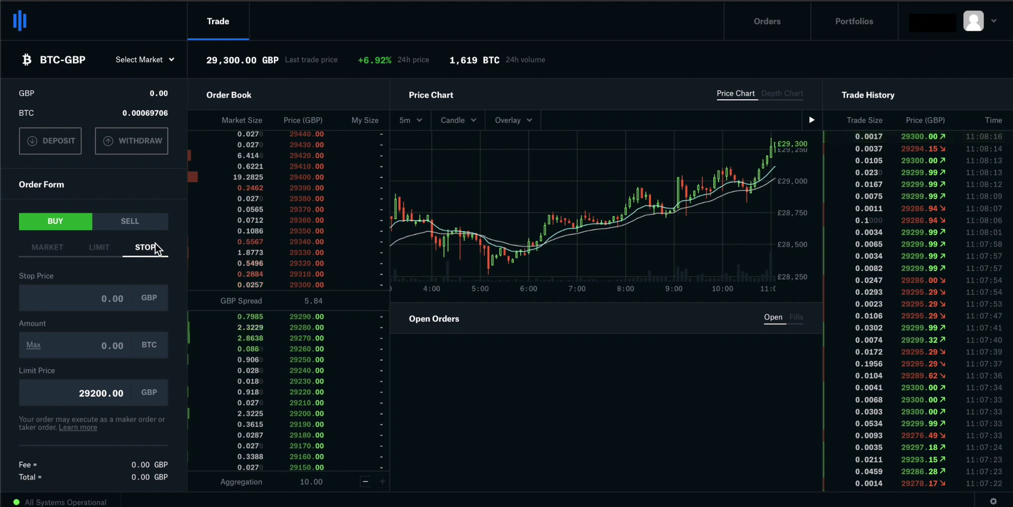
{"action": "left_click", "coordinate": [99, 249]}
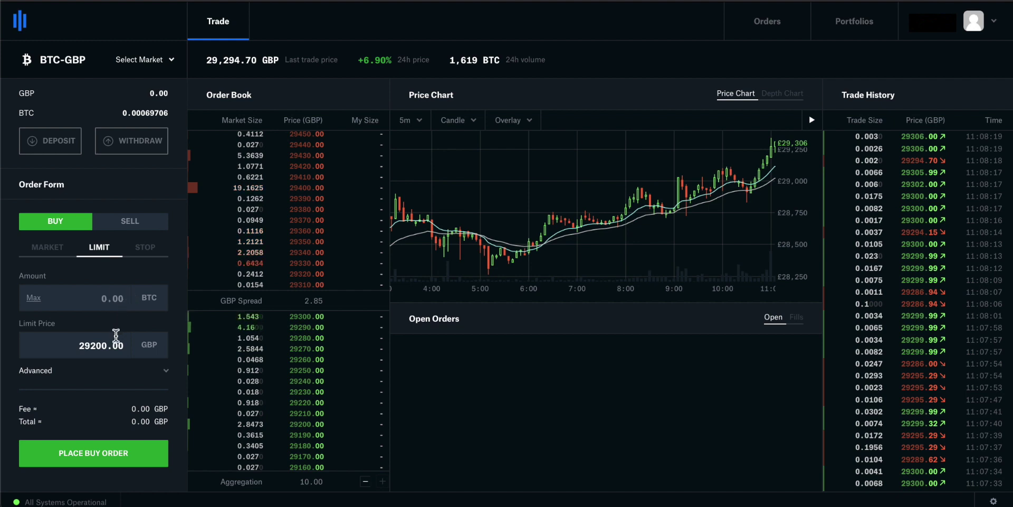
{"action": "left_click", "coordinate": [145, 255]}
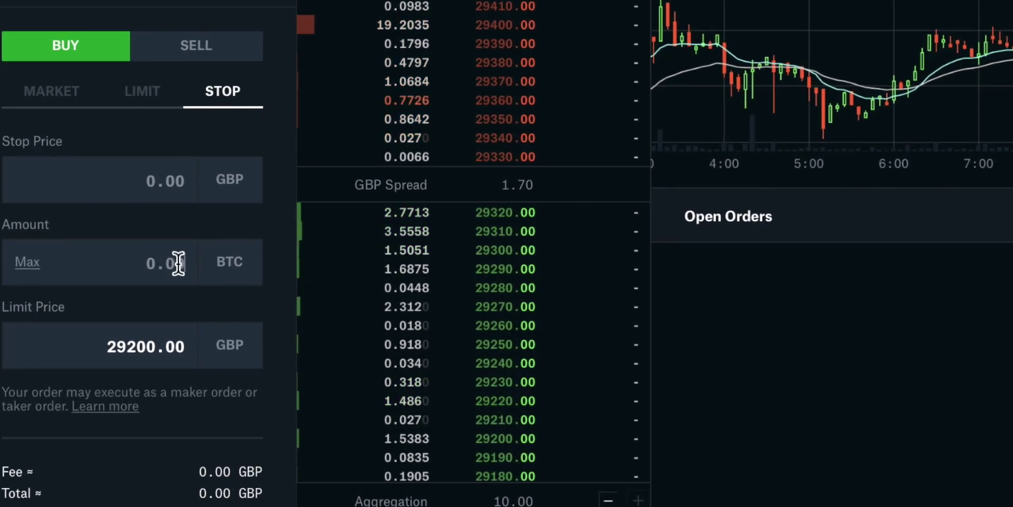
Enter 0.005 BTC as the stop order's amount, and switch the form to sell and back to buy.
{"action": "left_click", "coordinate": [179, 262]}
{"action": "type", "text": "0.005"}
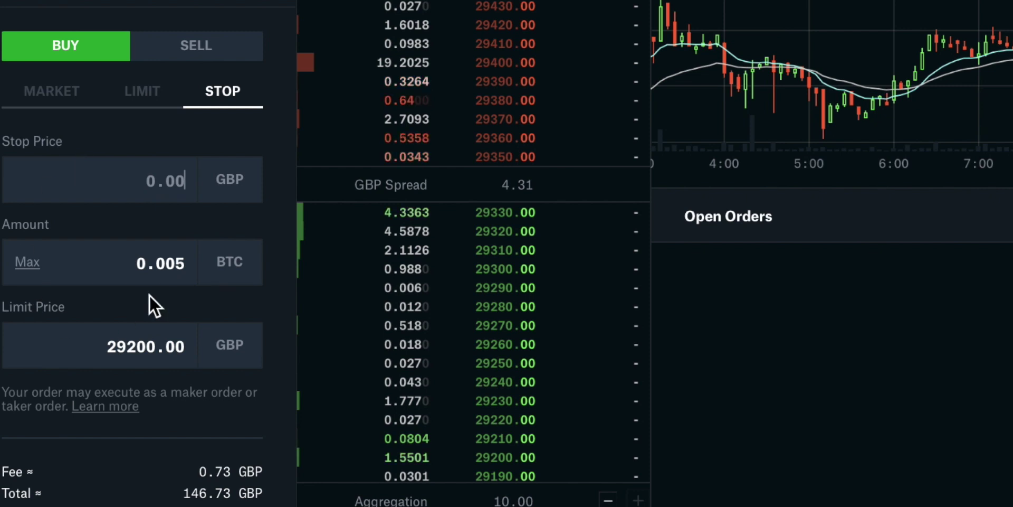
{"action": "left_click", "coordinate": [184, 49]}
{"action": "left_click", "coordinate": [51, 44]}
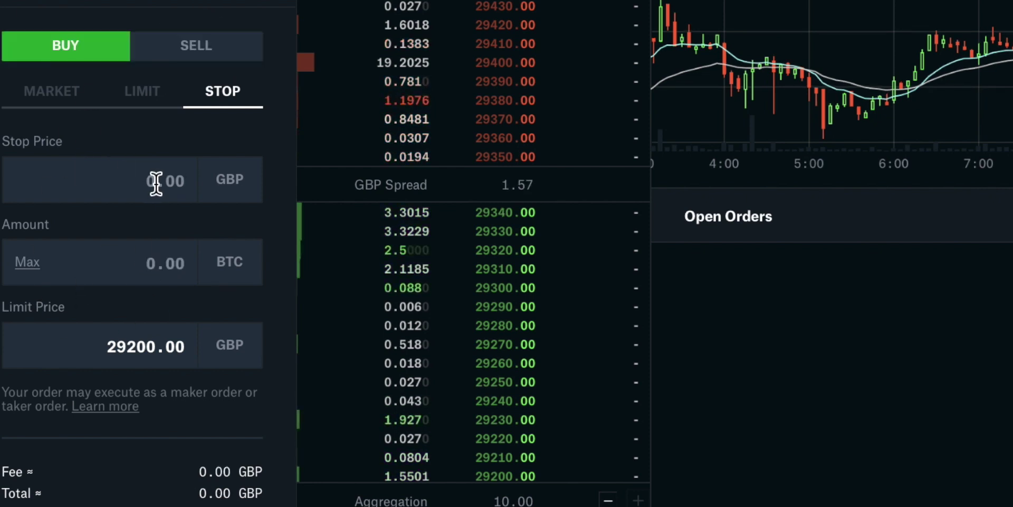
Fill in the stop buy order with an amount of 0.005 BTC and a stop price of 29100 GBP.
{"action": "left_click", "coordinate": [163, 262]}
{"action": "type", "text": "0.005"}
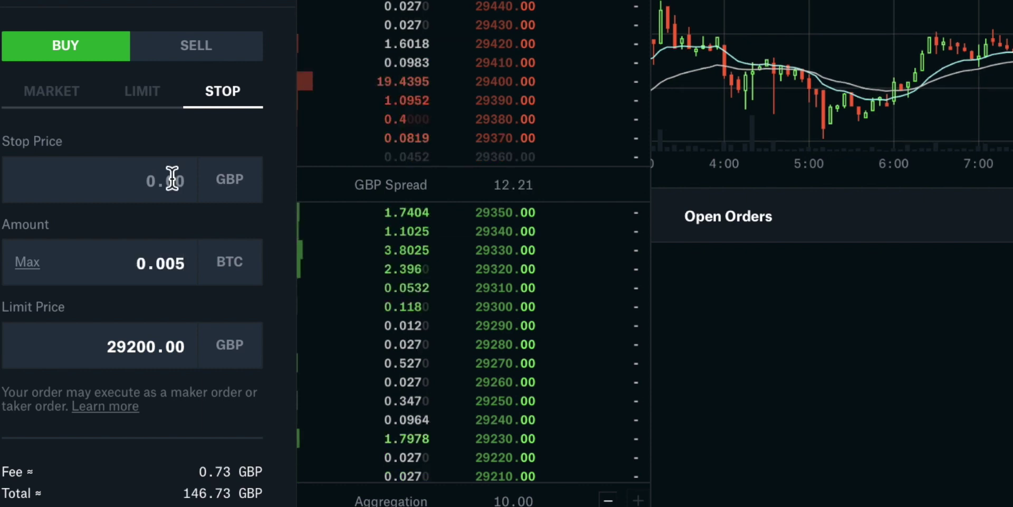
{"action": "left_click", "coordinate": [172, 178]}
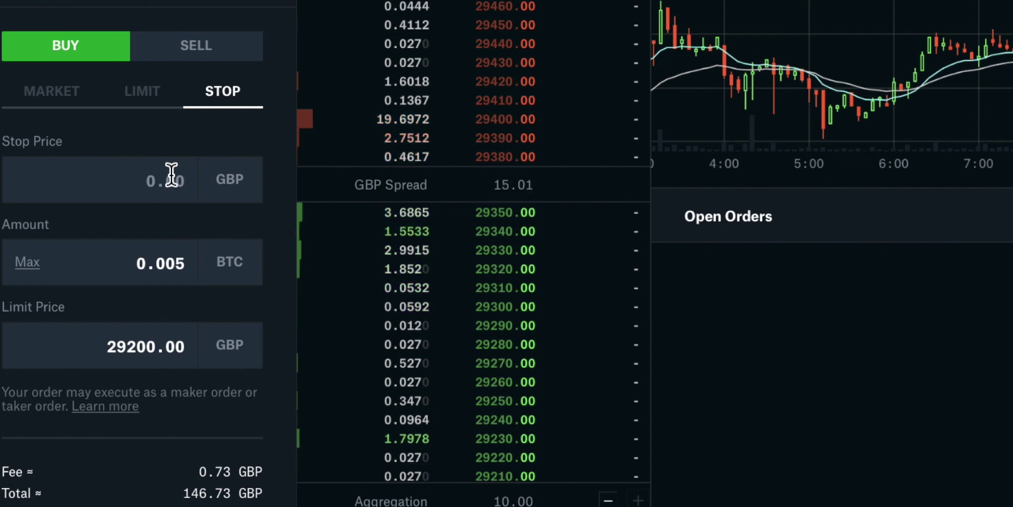
{"action": "type", "text": "291"}
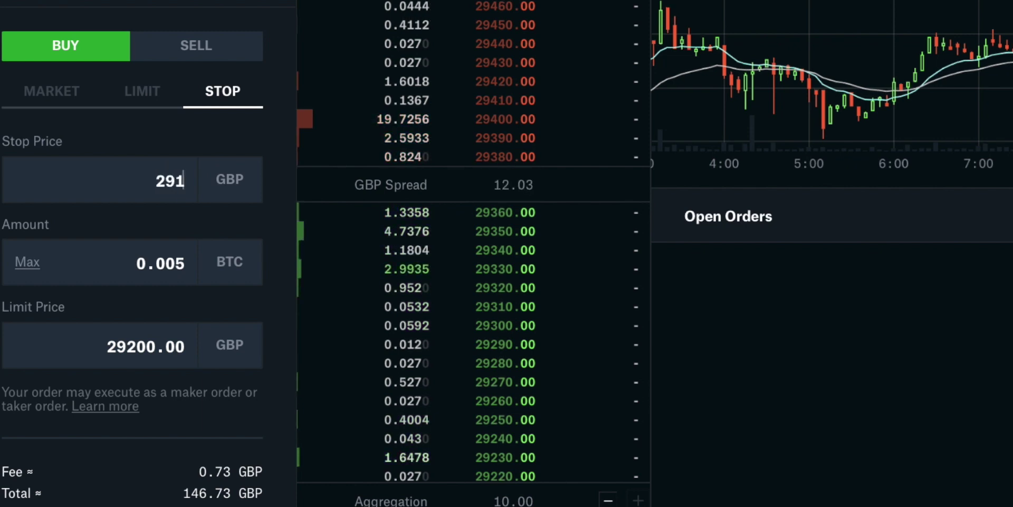
{"action": "type", "text": "00"}
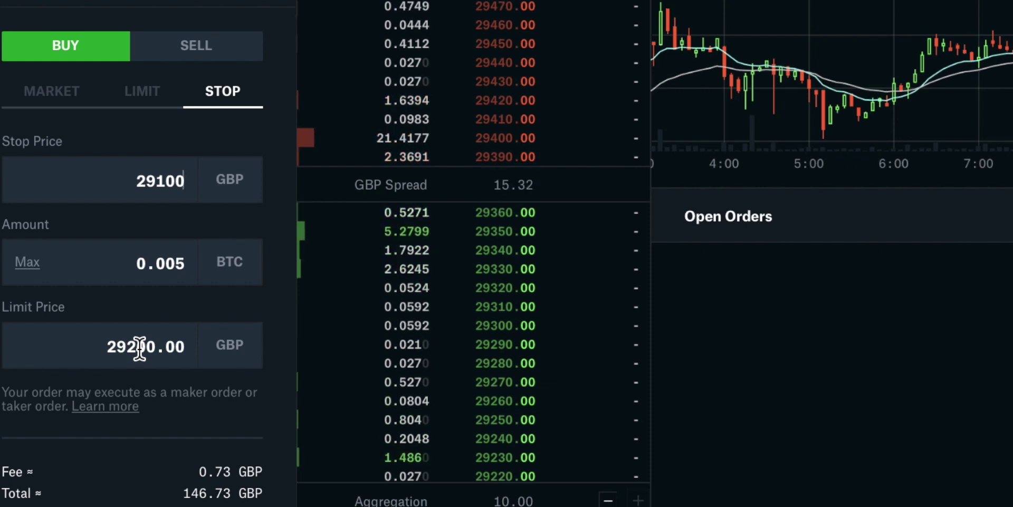
{"action": "left_click", "coordinate": [114, 164]}
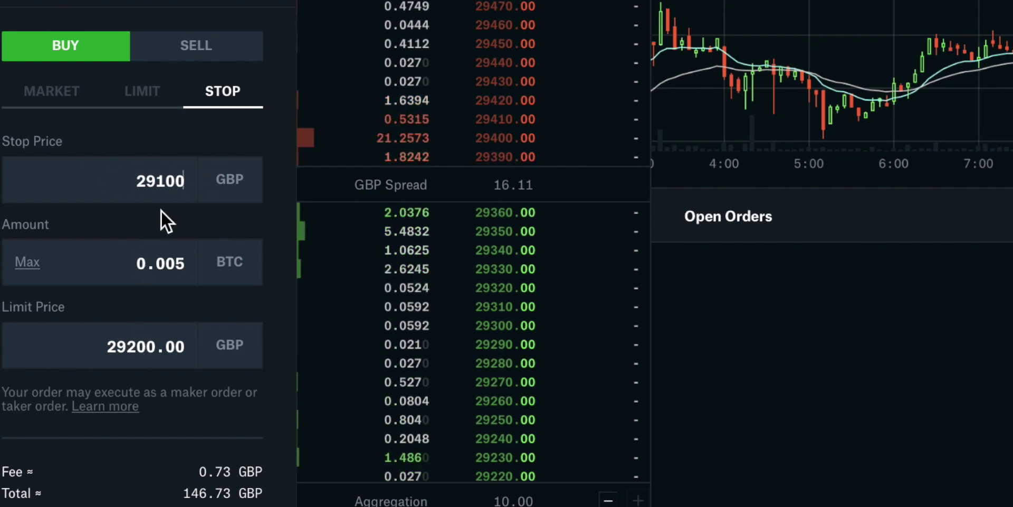